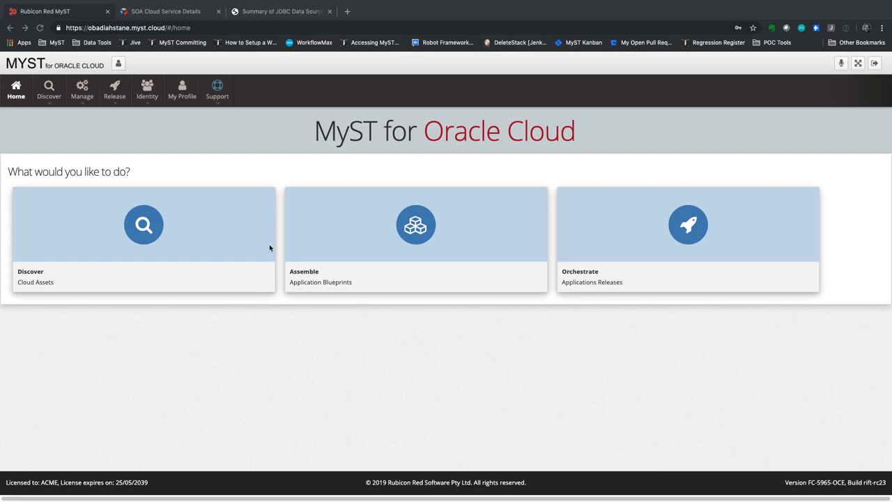
Step: From the Cloud Services list, start discovering a new Cloud Infrastructure provider
click(49, 95)
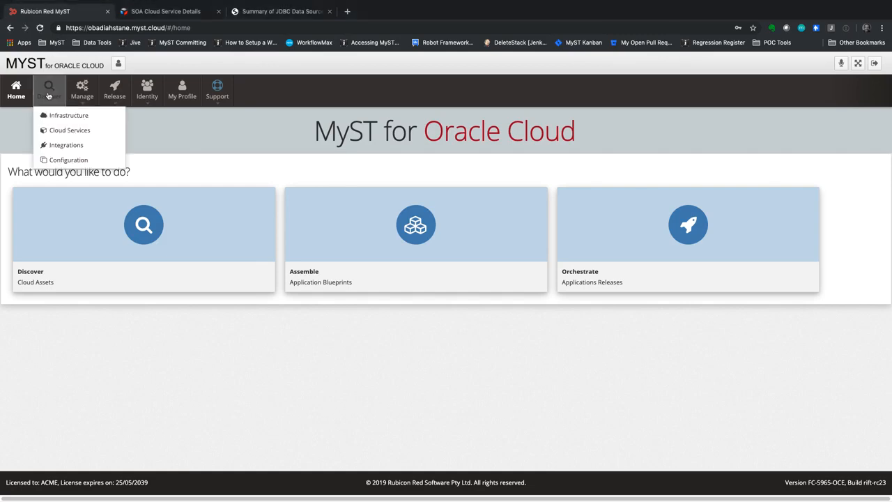
click(54, 131)
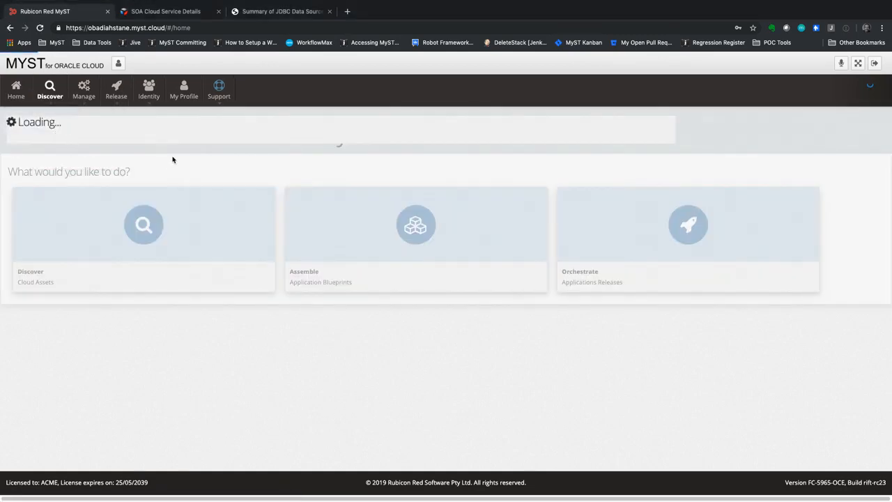
click(866, 126)
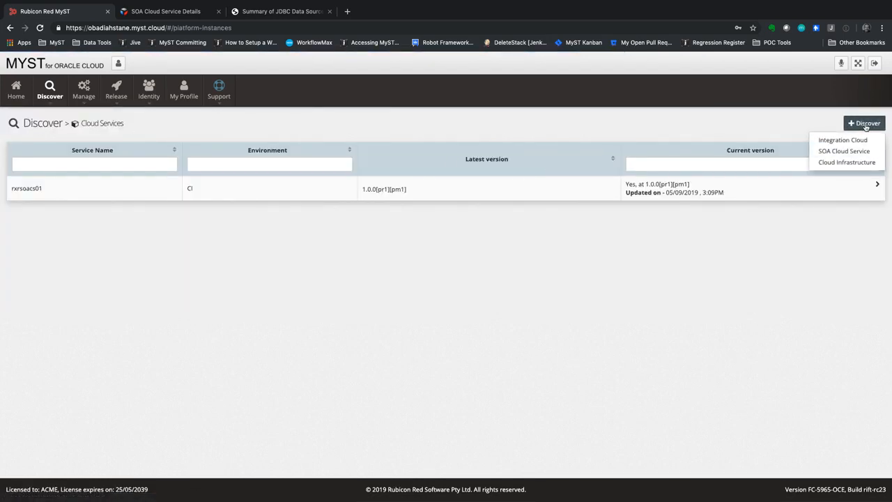
click(847, 162)
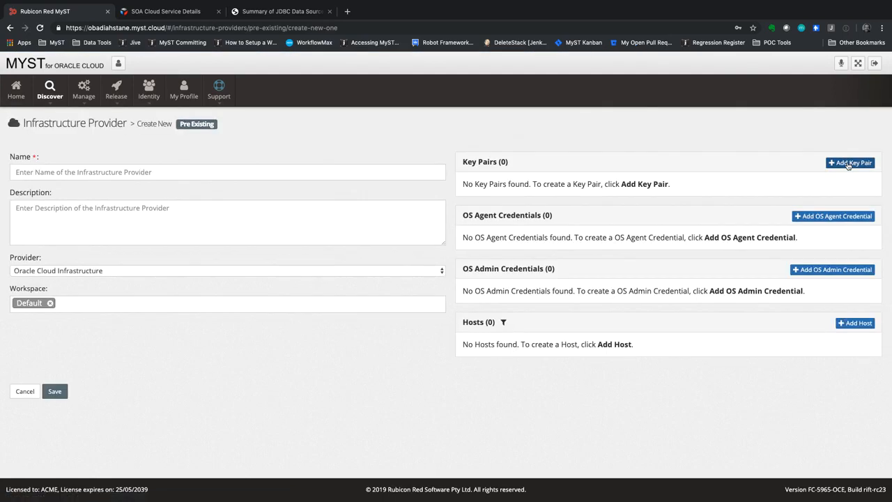
Step: Name the new infrastructure provider rxrsoacs03
click(120, 170)
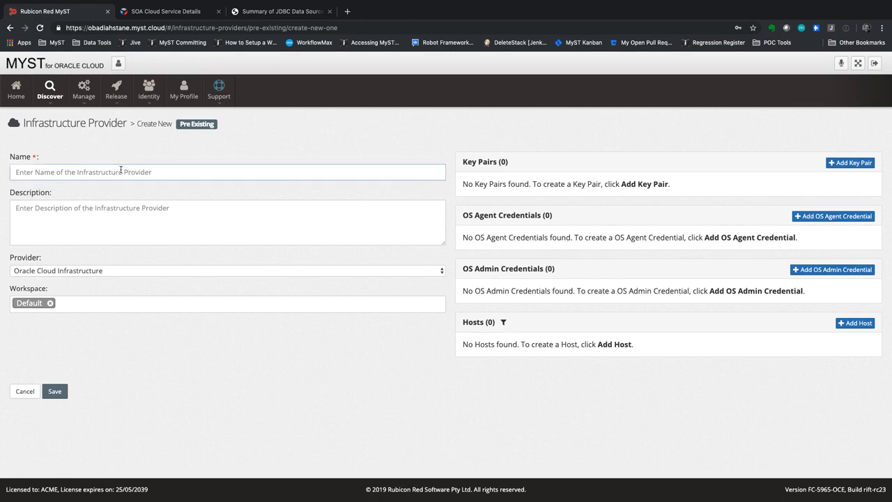
text(rxrsoacs)
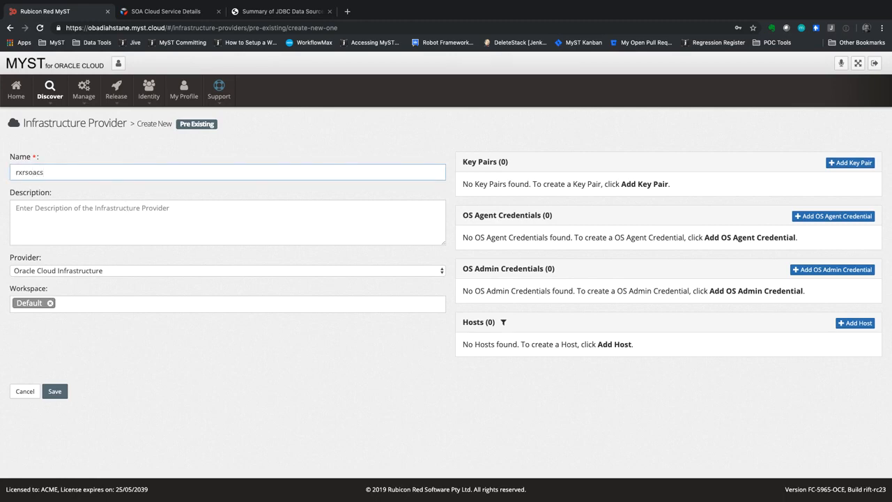
text(03)
click(849, 162)
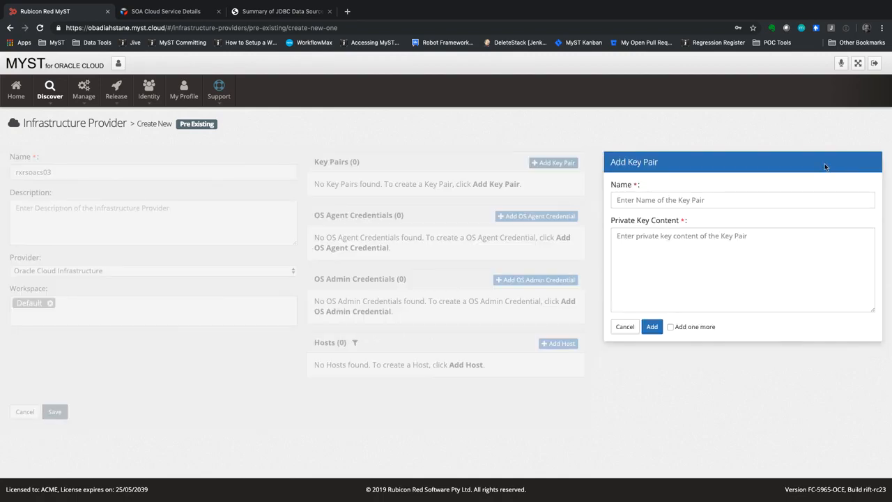
Step: Add key pair rxrsoacs03 with the pasted RSA private key content
click(645, 202)
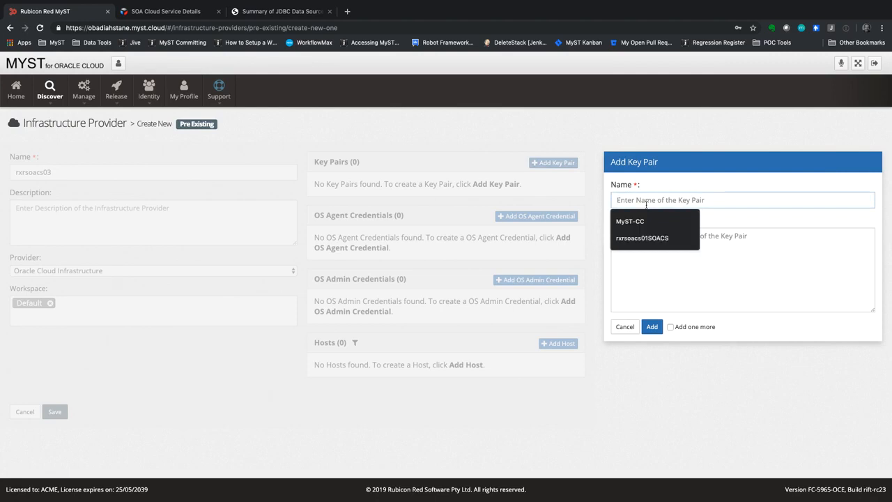
text(rxr)
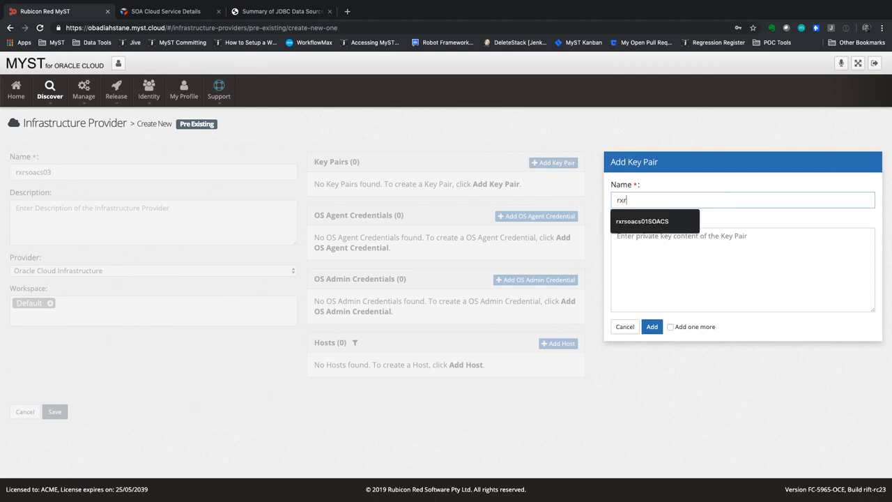
text(soacs03)
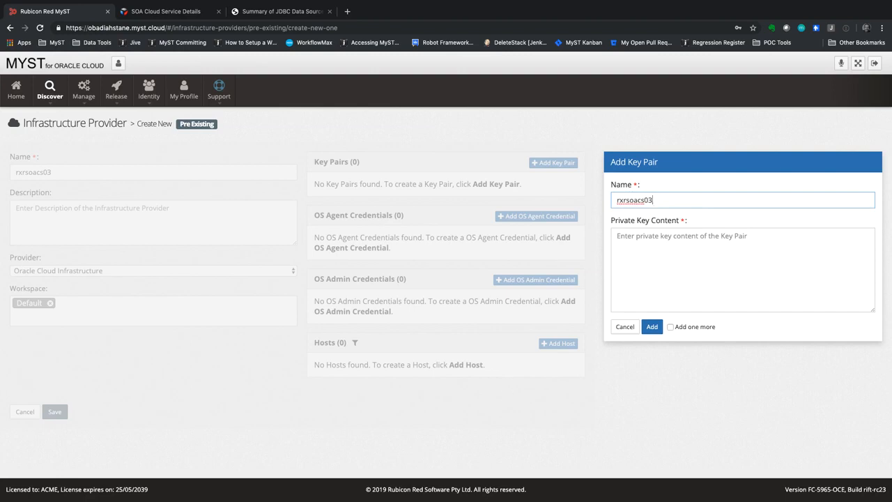
key(super+Tab)
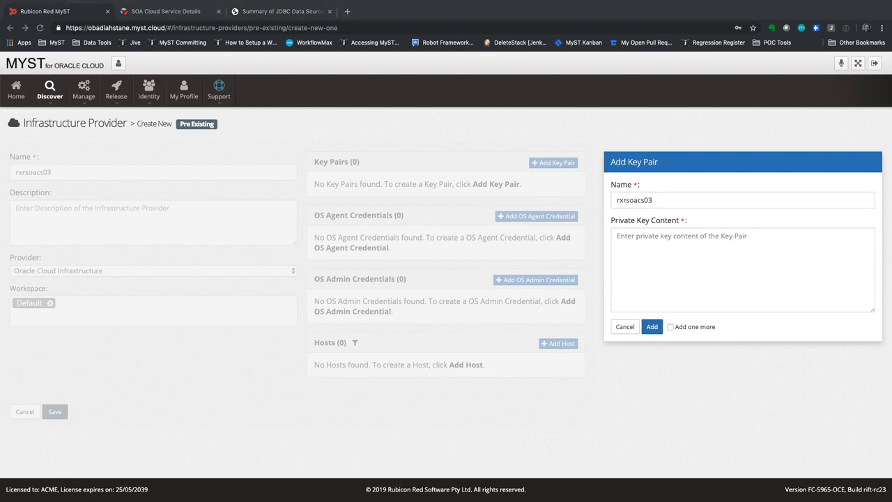
click(662, 258)
key(super+v)
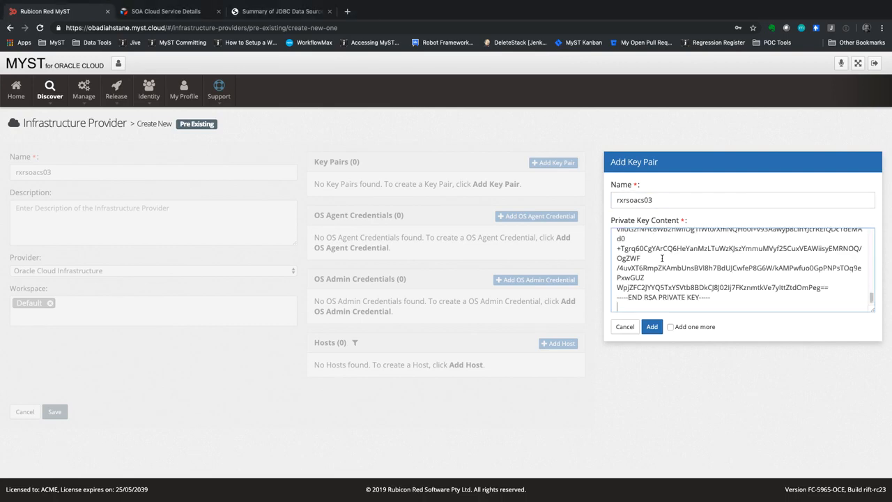
click(651, 327)
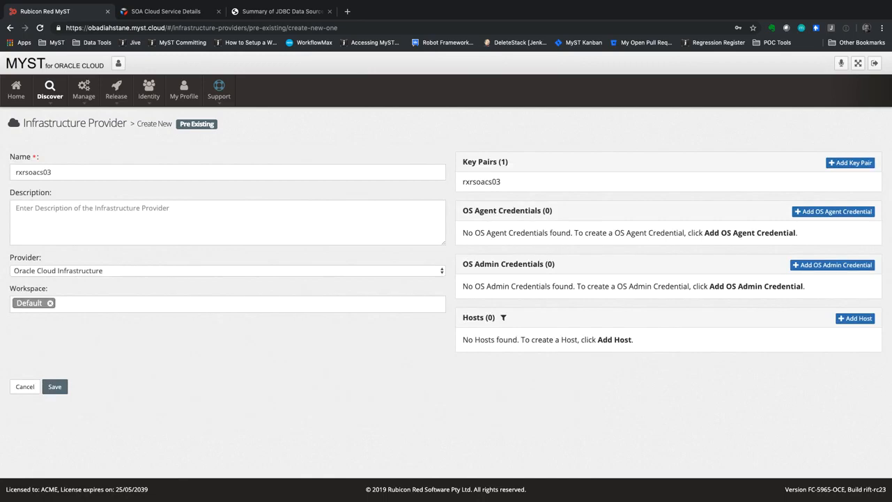
key(super+Tab)
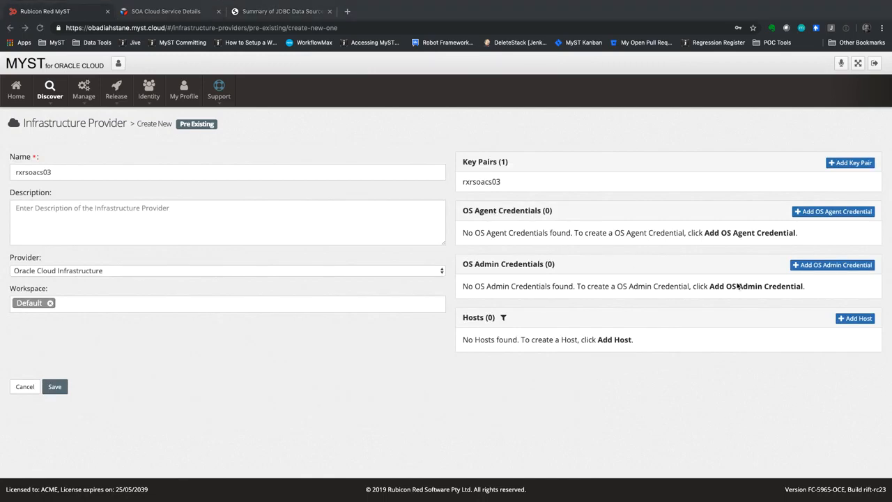
Step: Create OS agent credential rxrsoacs03SOACS using key pair rxrsoacs03, user opc, running as oracle
click(825, 212)
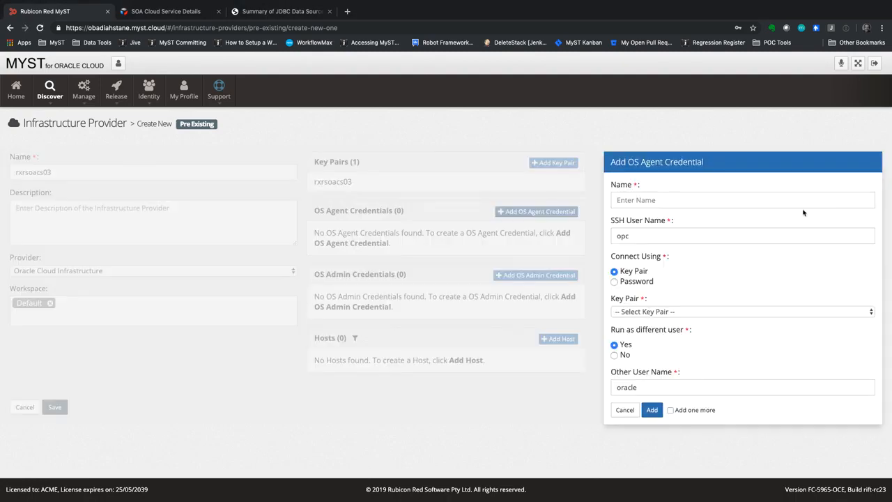
click(658, 201)
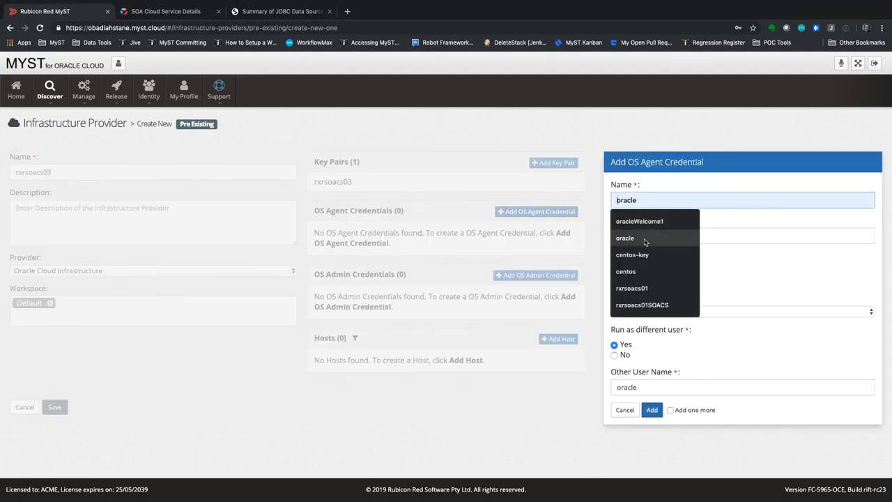
click(642, 304)
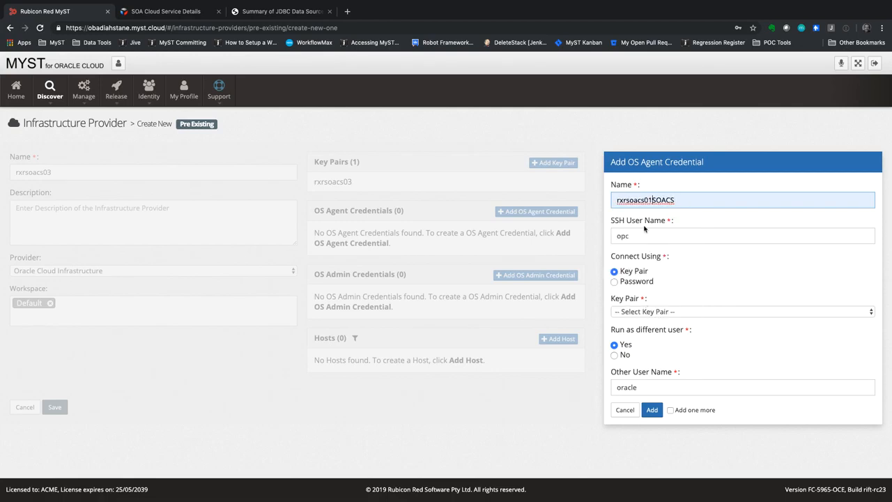
key(BackSpace)
text(3)
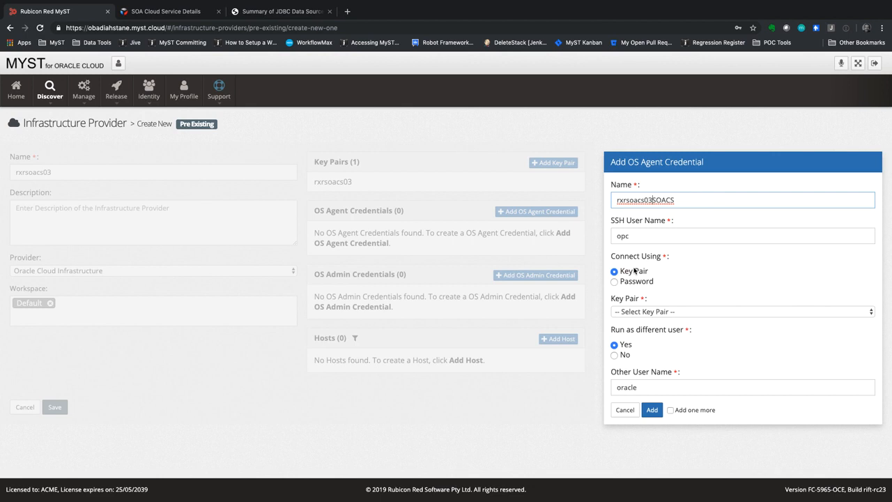
click(634, 310)
click(637, 321)
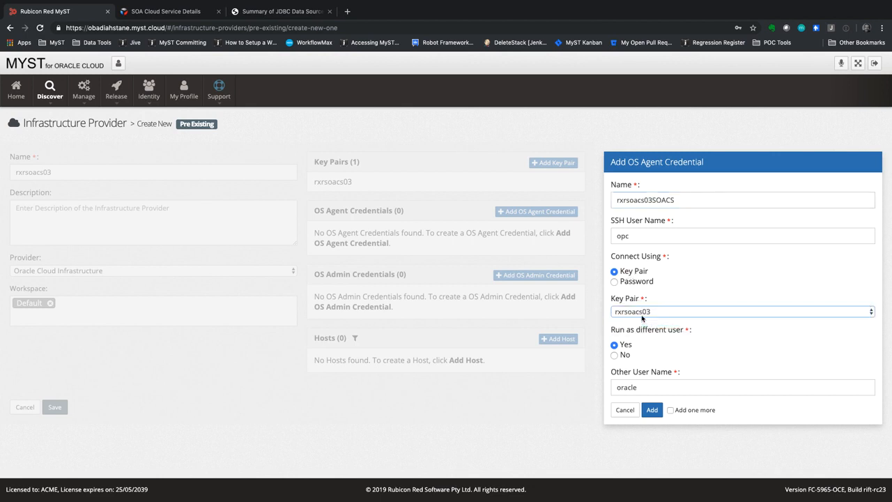
click(652, 411)
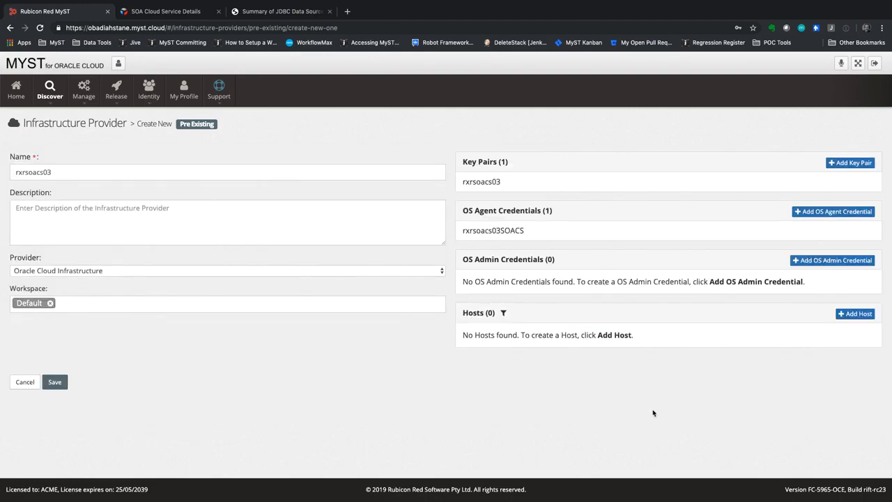
Step: Begin a new host and copy server IP 129.213.112.188 from the WebLogic console address
click(854, 315)
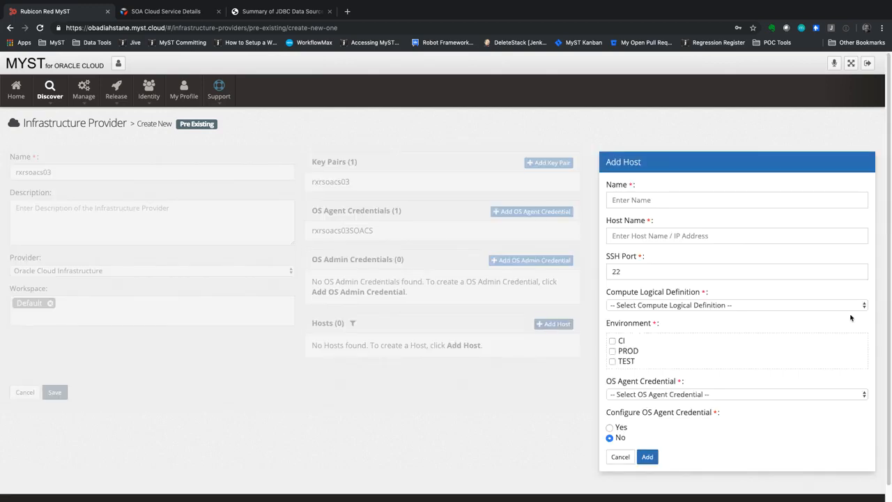
click(264, 13)
click(130, 28)
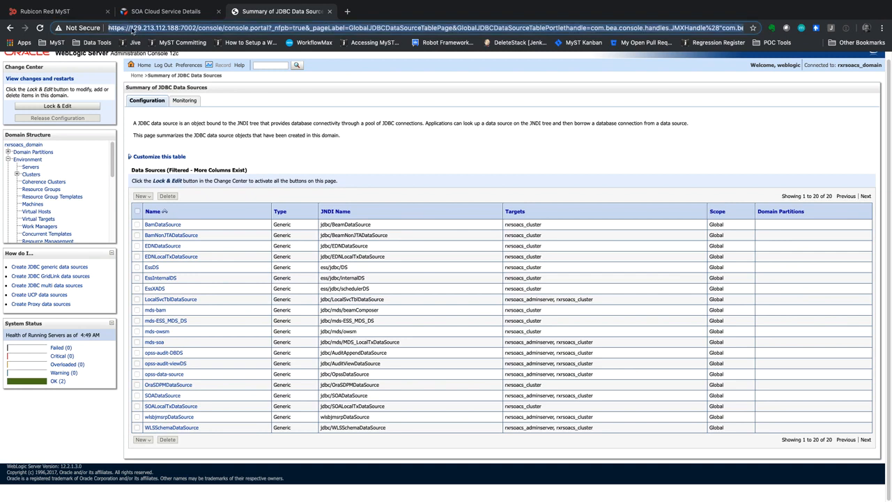
drag(130, 28, 179, 28)
key(ctrl+c)
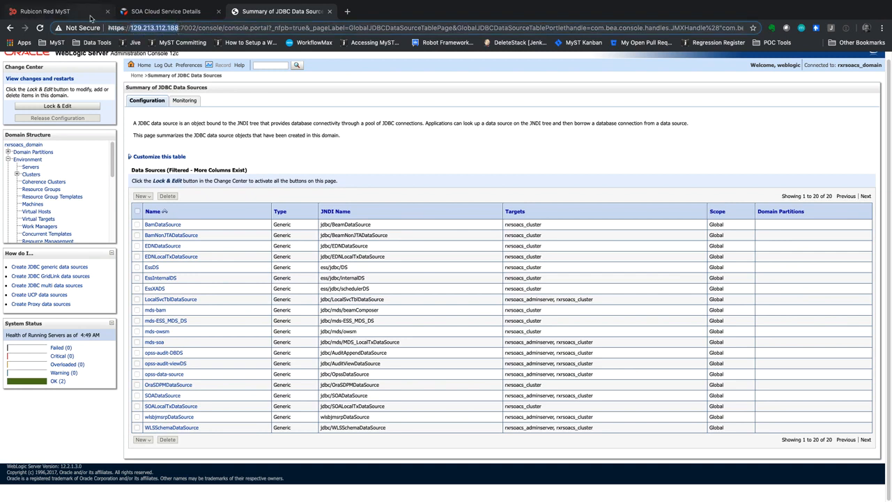
click(70, 11)
click(651, 236)
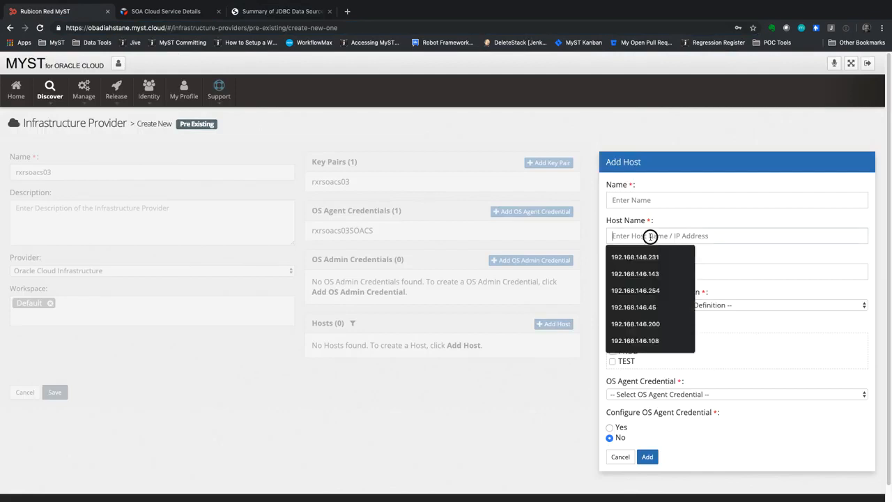
key(ctrl+v)
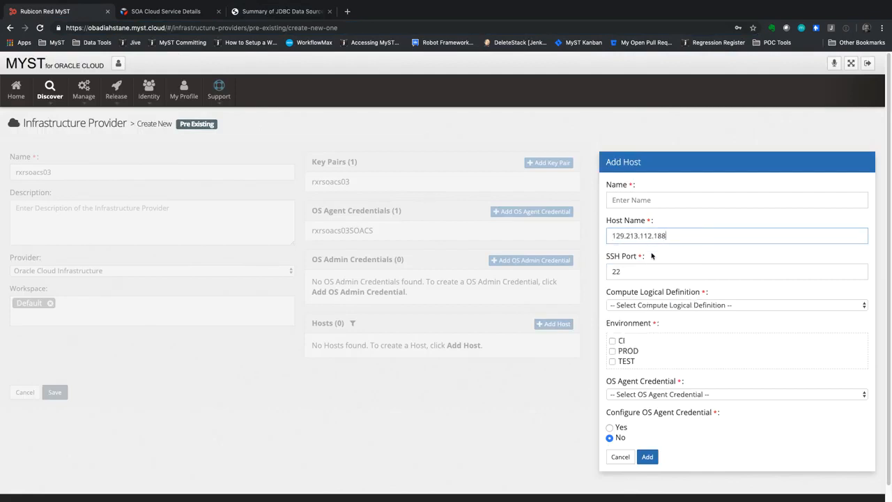
click(654, 306)
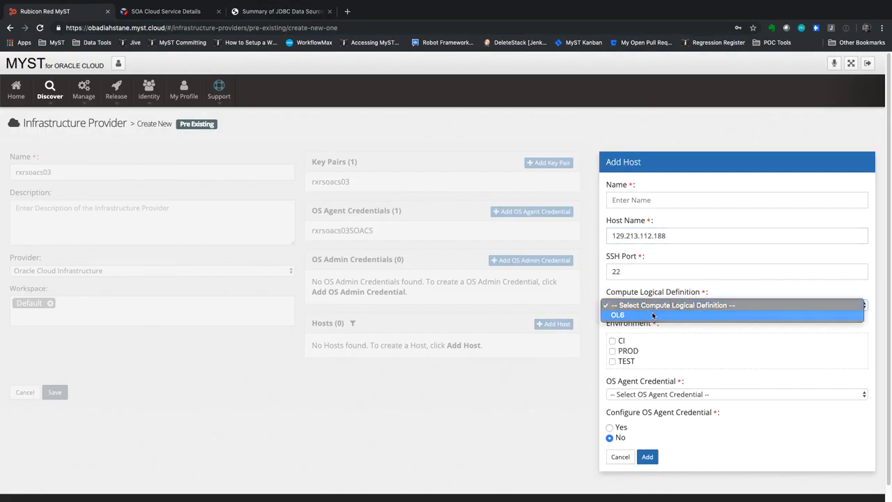
click(652, 315)
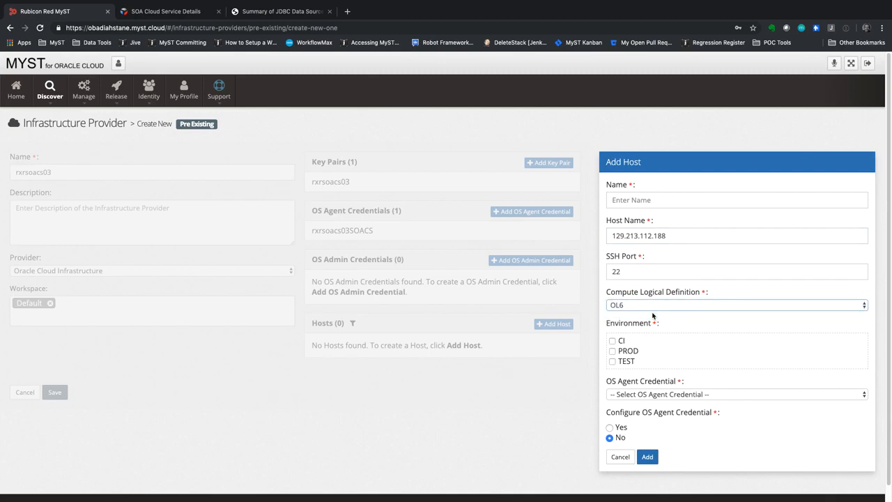
click(613, 340)
click(629, 398)
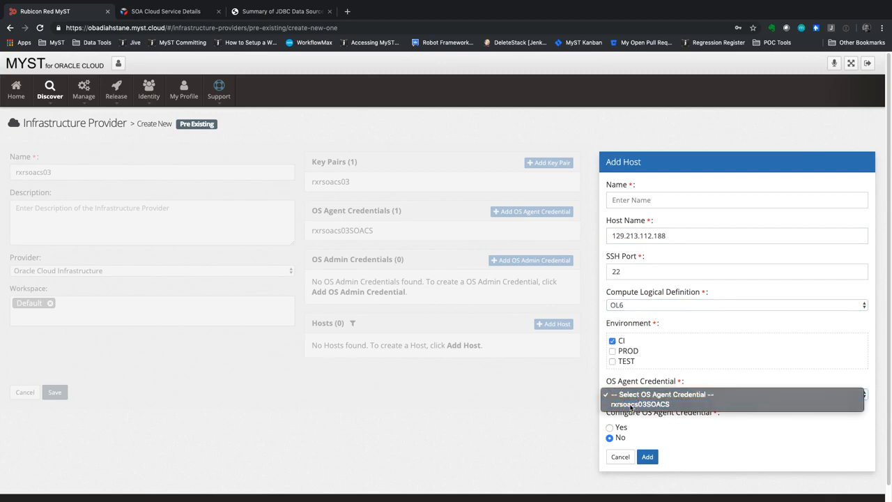
click(635, 404)
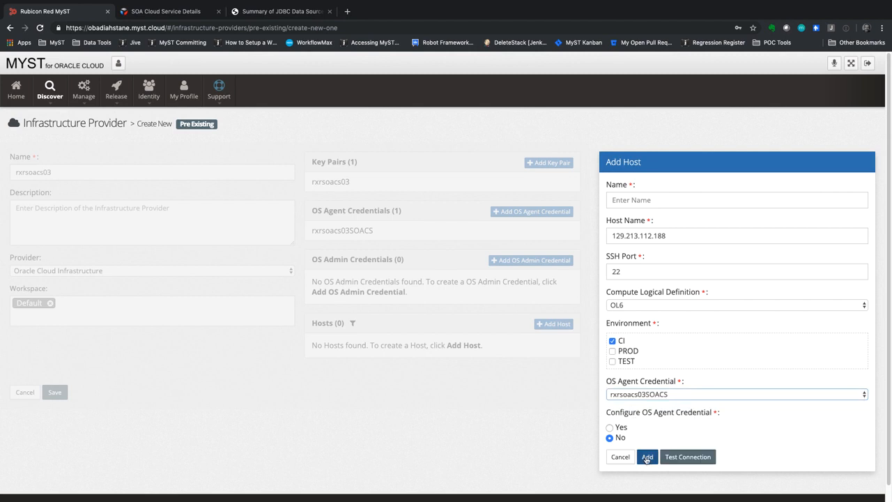
click(666, 195)
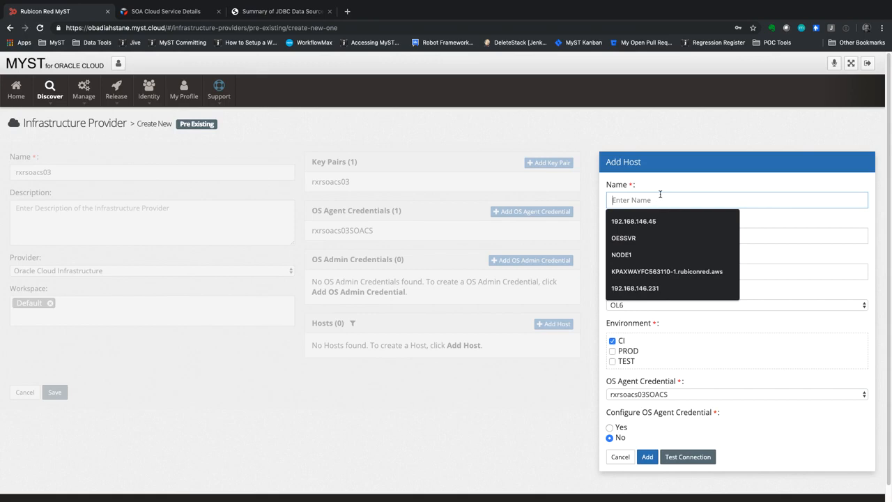
key(ctrl+v)
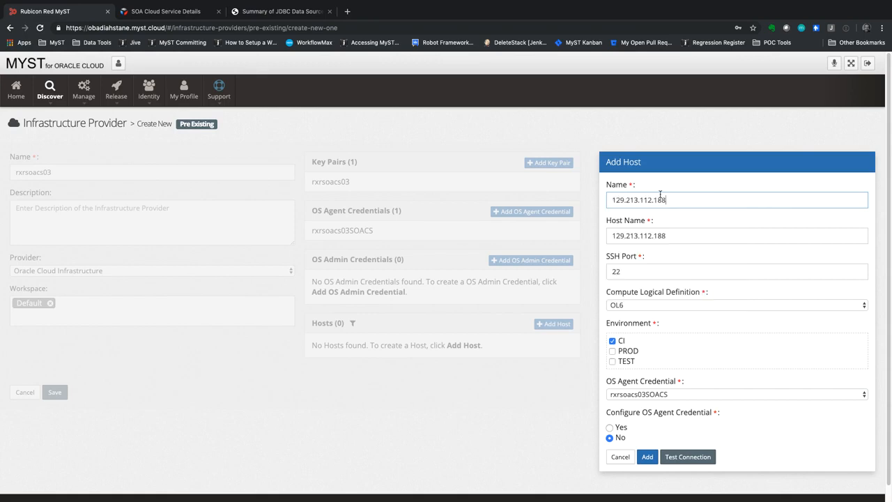
click(648, 458)
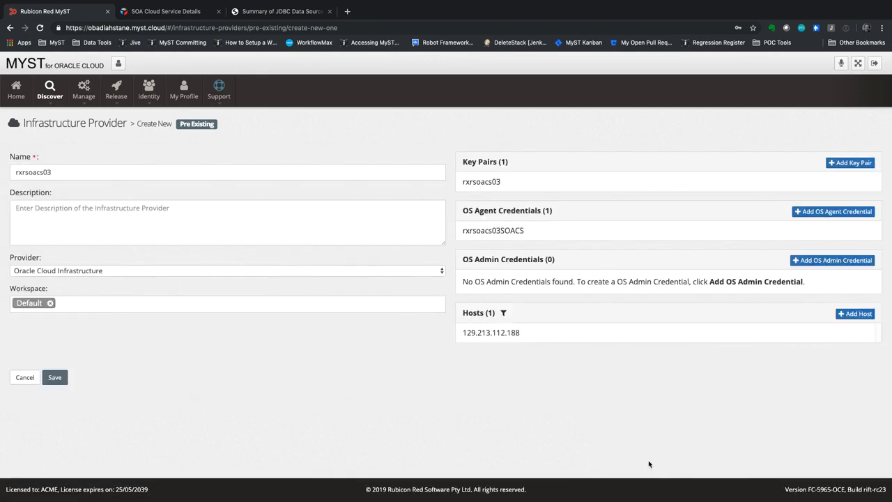
Step: Test the host connection, then save the host and the rxrsoacs03 provider
click(610, 329)
click(722, 457)
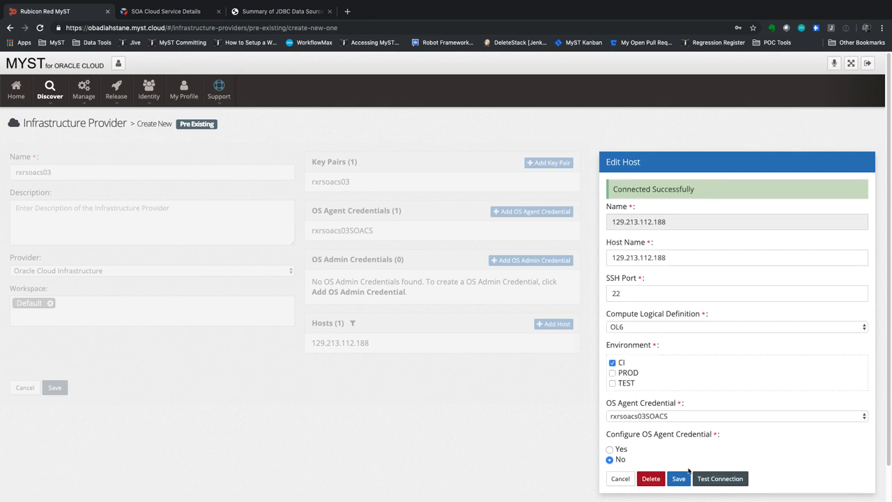
click(679, 478)
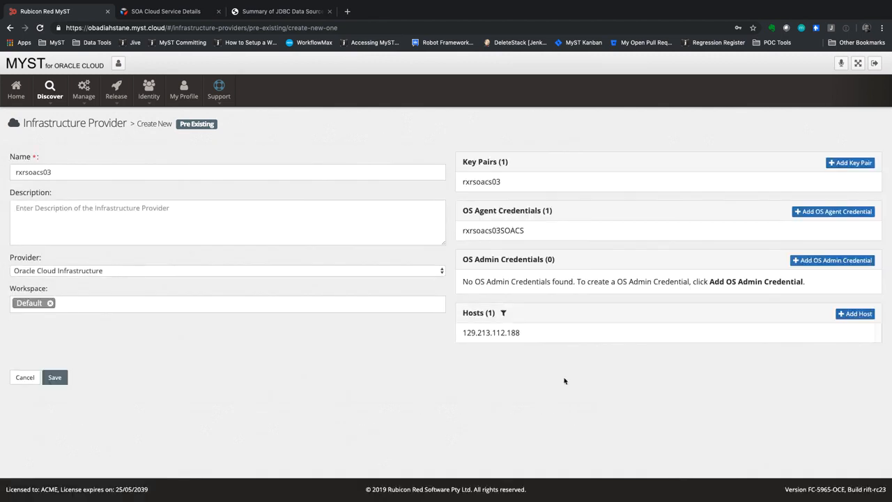
click(54, 377)
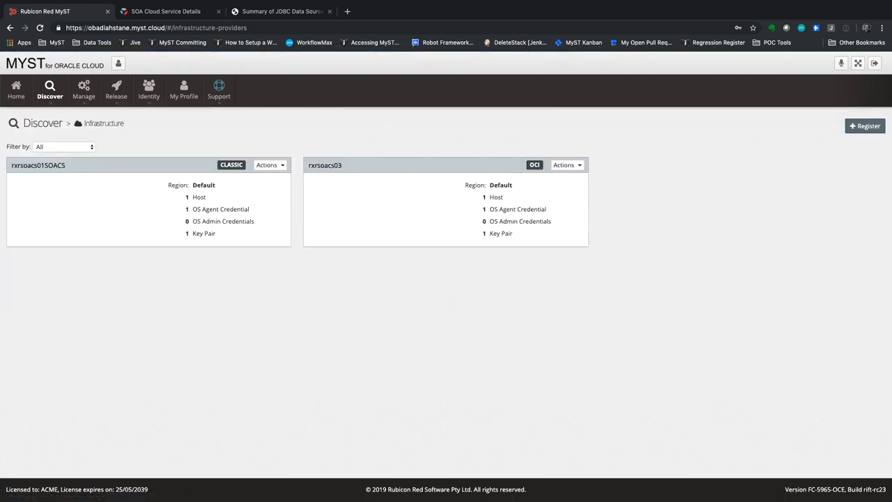
Step: From the Cloud Services list, start a new SOA Cloud Service discovery
mouse_move(61, 87)
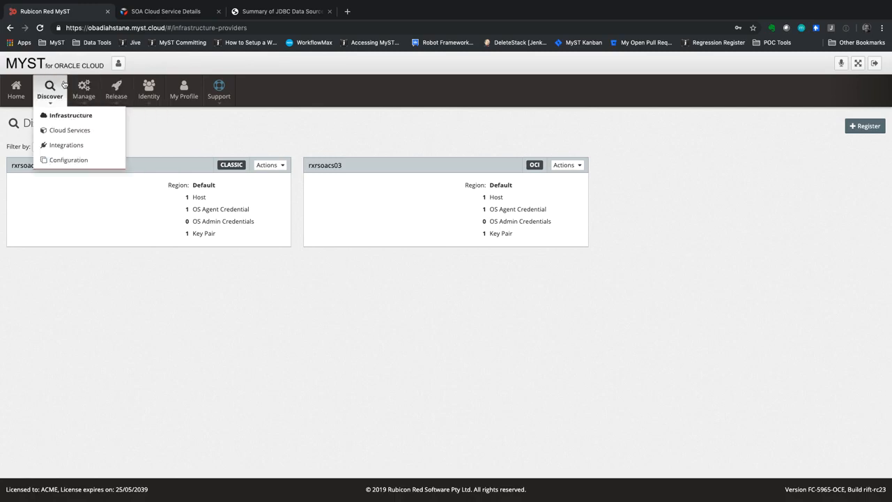
click(63, 133)
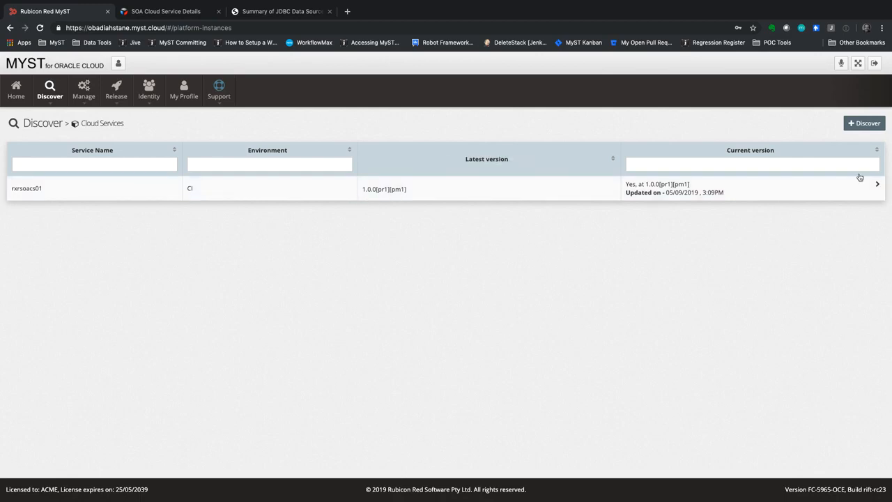
click(862, 124)
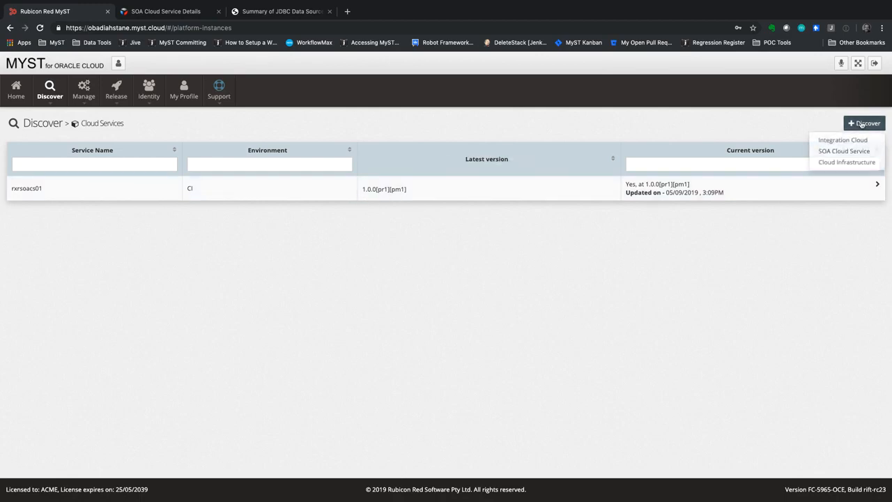
click(850, 152)
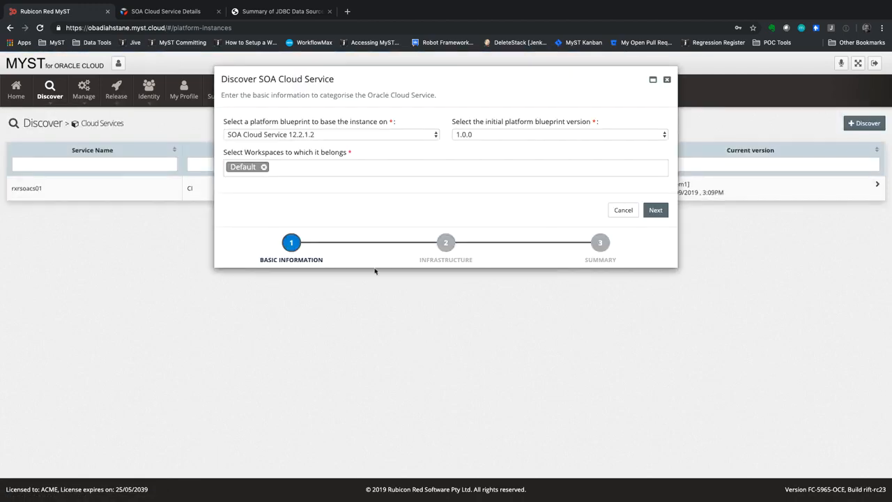
Step: Select blueprint SOA Cloud Service 12.2.1.3 and continue to the Infrastructure step
click(355, 135)
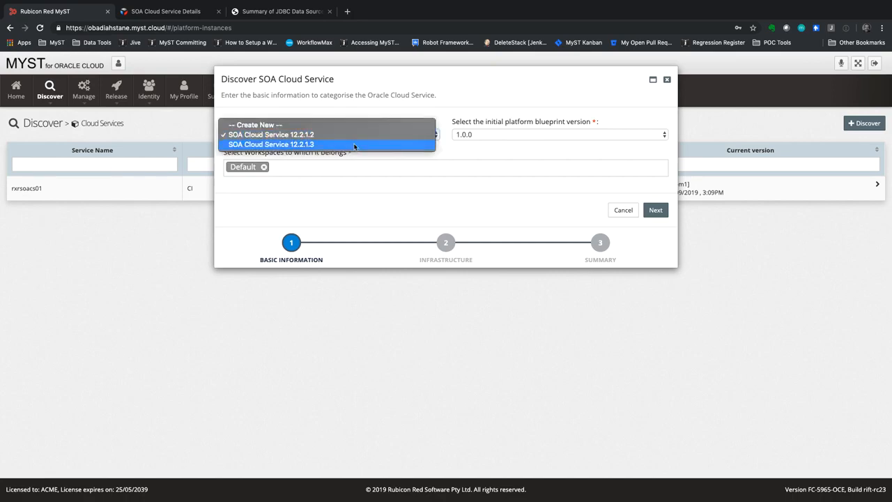
key(Escape)
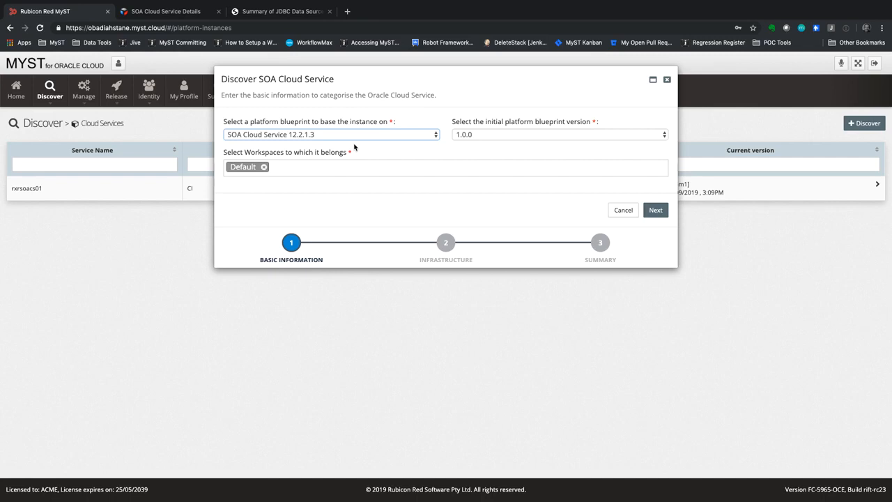
click(655, 210)
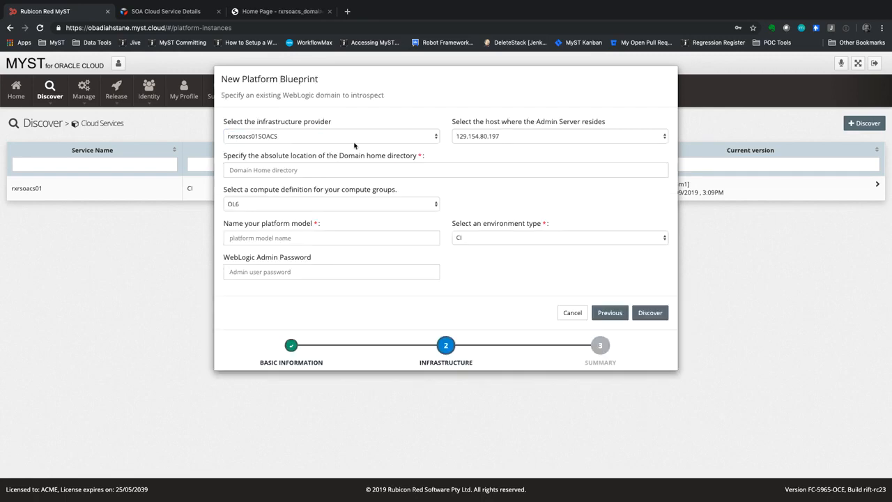
Step: Choose provider rxrsoacs03, domain home /u01/data/domains/rxrsoacs_domain and model name rxrsoacs03
click(351, 140)
click(347, 144)
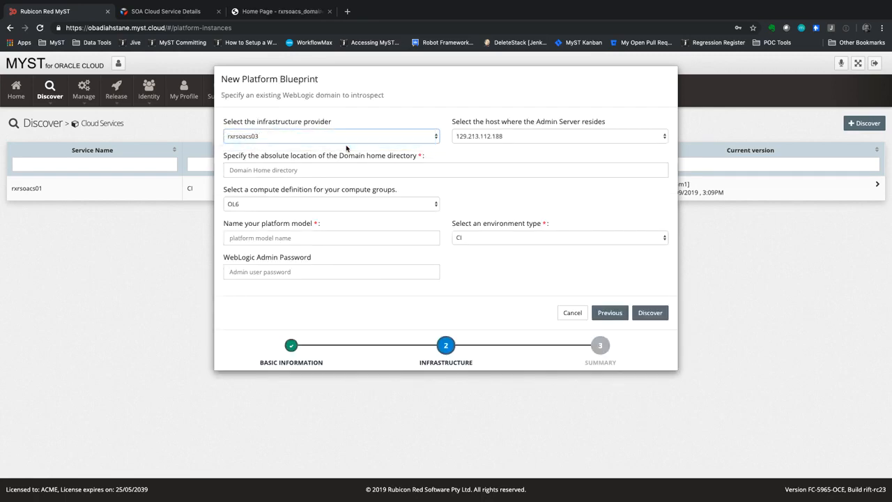
click(340, 168)
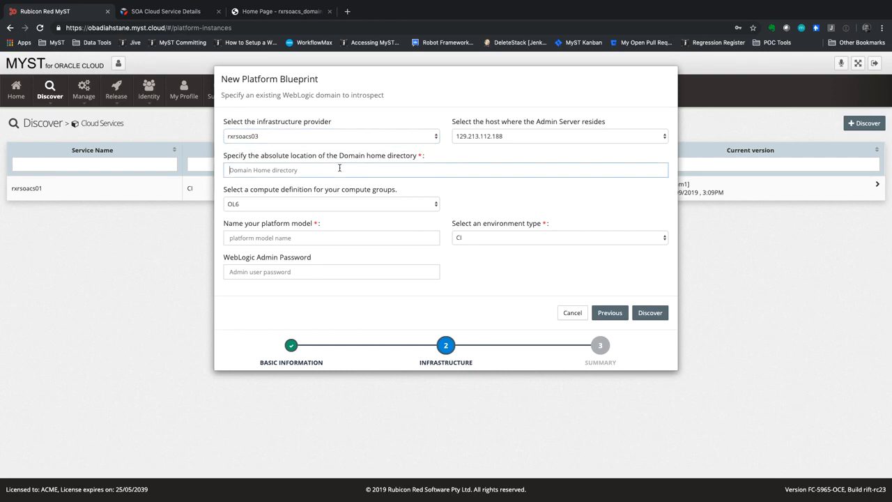
text(/u01/data/domains/rxrsoacs_domain)
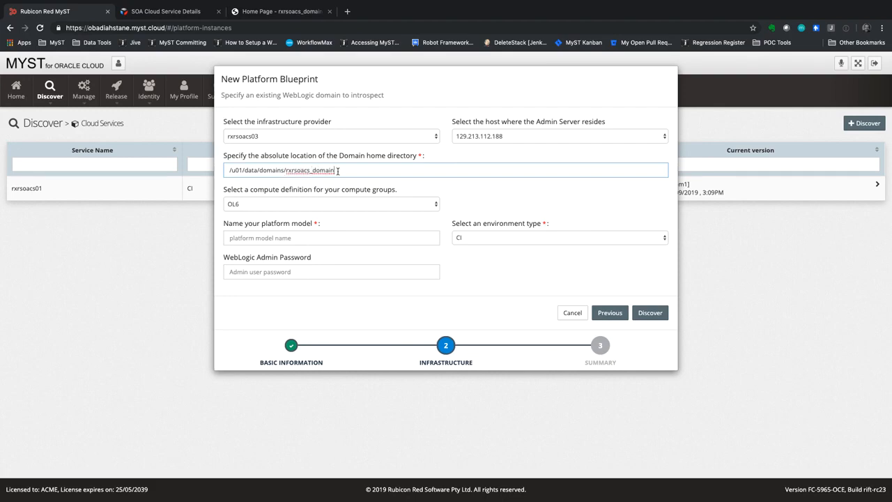
click(335, 234)
text(r)
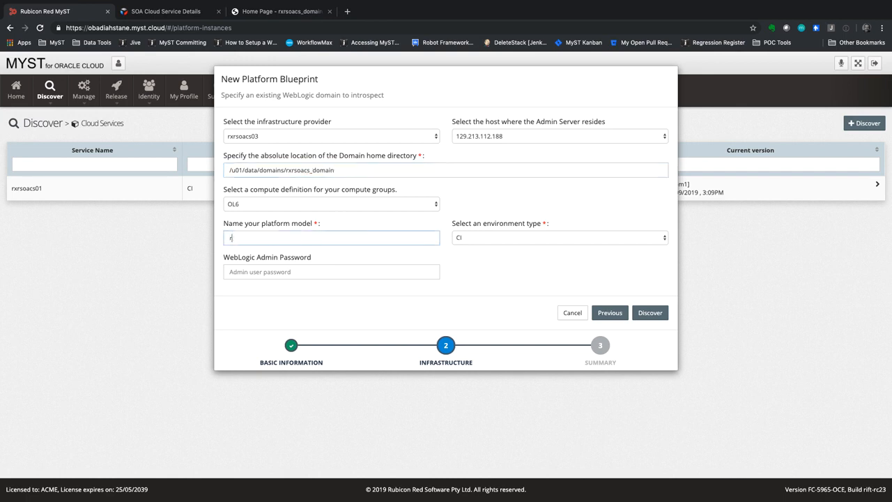
text(xrsoacs03)
Step: Paste the WebLogic admin password and run the domain discovery
key(super+Tab)
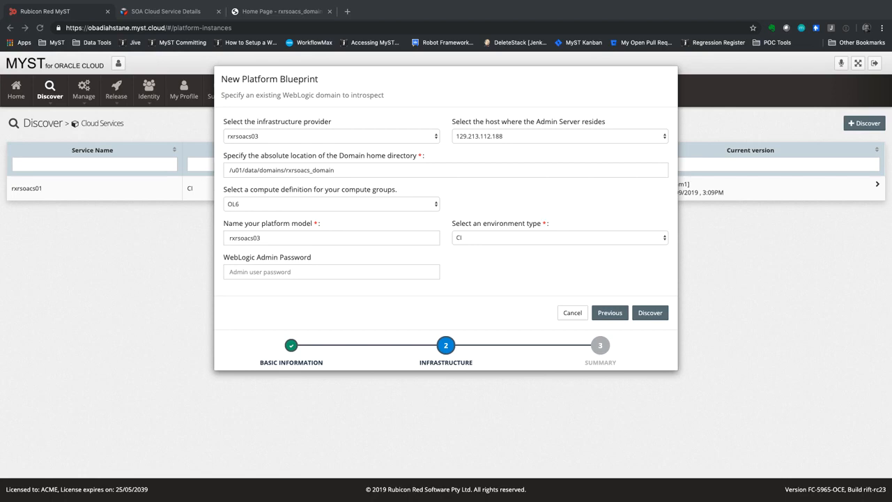
click(333, 271)
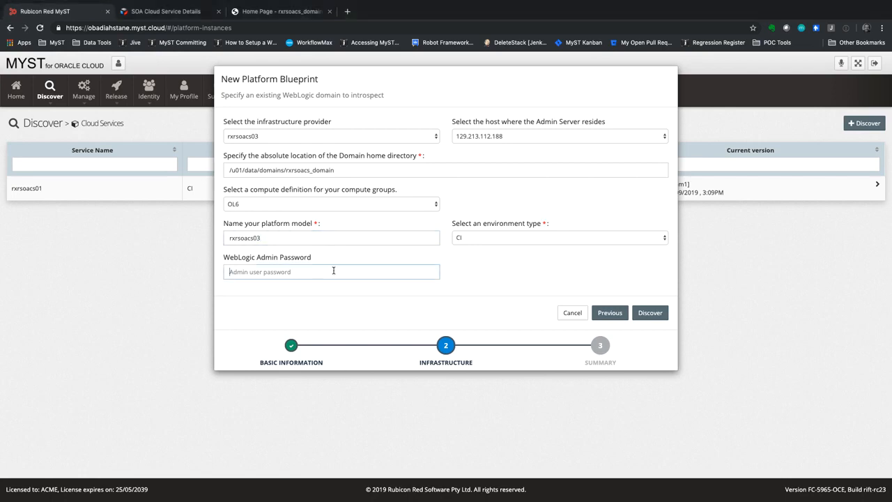
key(super+v)
key(super+Tab)
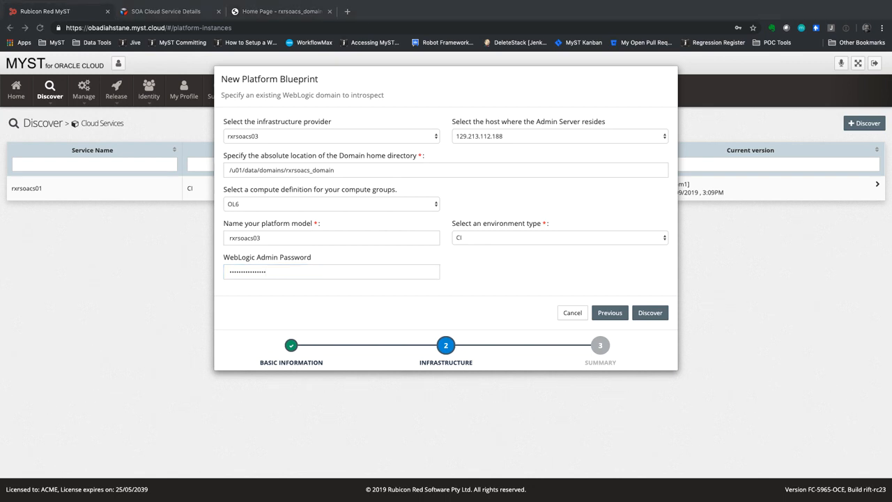
key(super+Tab)
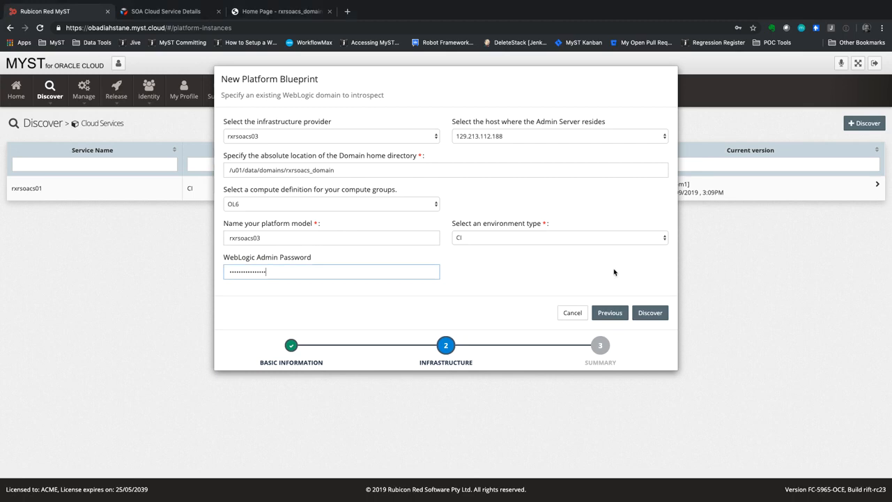
click(657, 315)
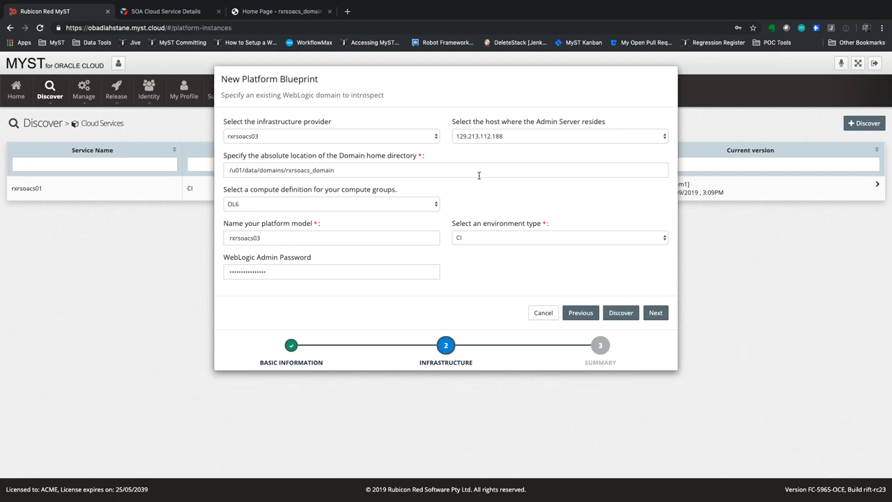
Step: Review the rxrsoacs03 summary and confirm to create the discovered instance
click(662, 313)
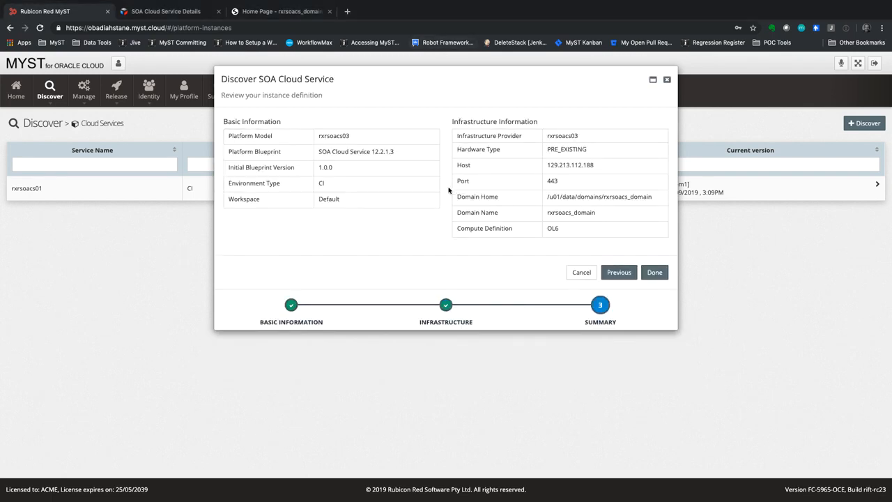
click(652, 274)
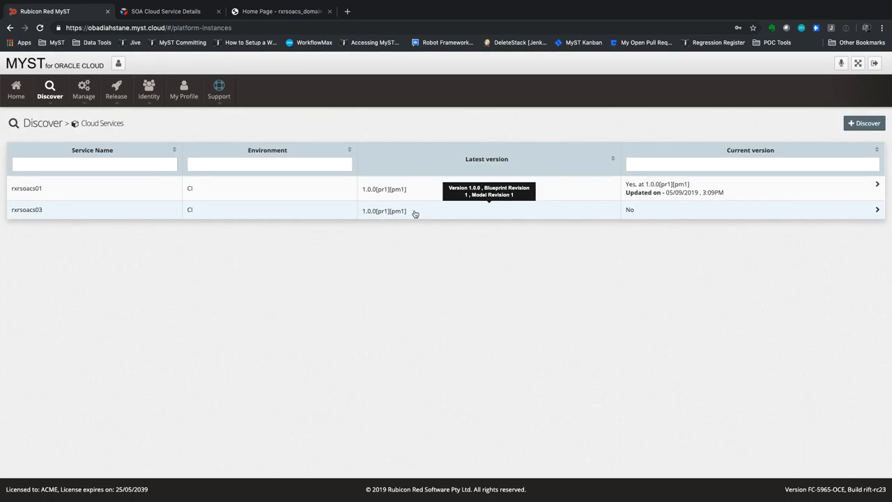
Step: Open rxrsoacs03's details and refresh until provisioning shows SUCCESS and the instance Active
click(651, 212)
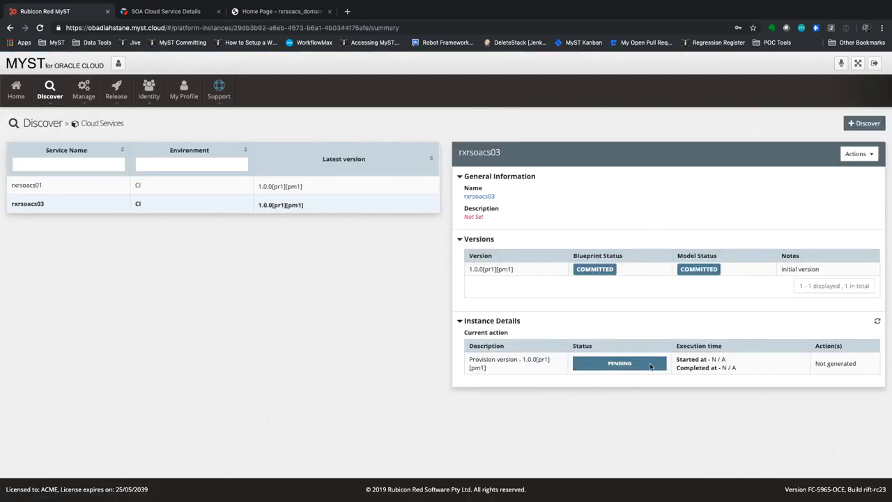
click(860, 154)
click(738, 210)
click(877, 323)
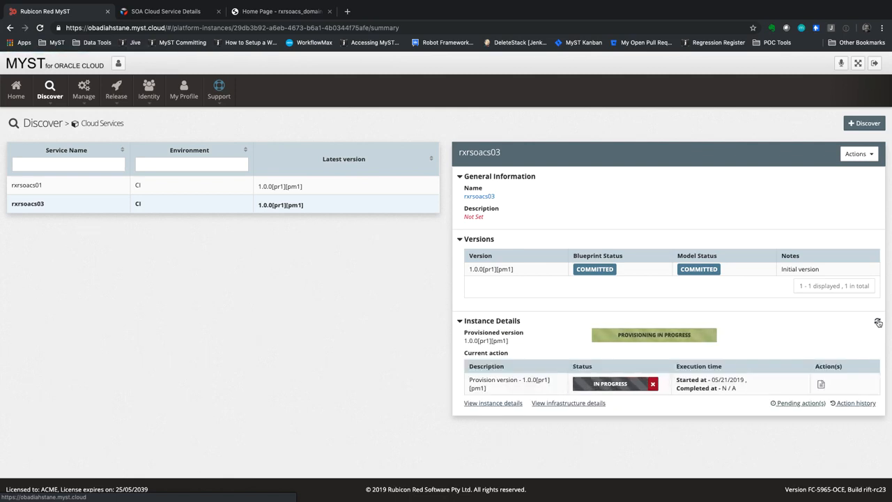
click(877, 323)
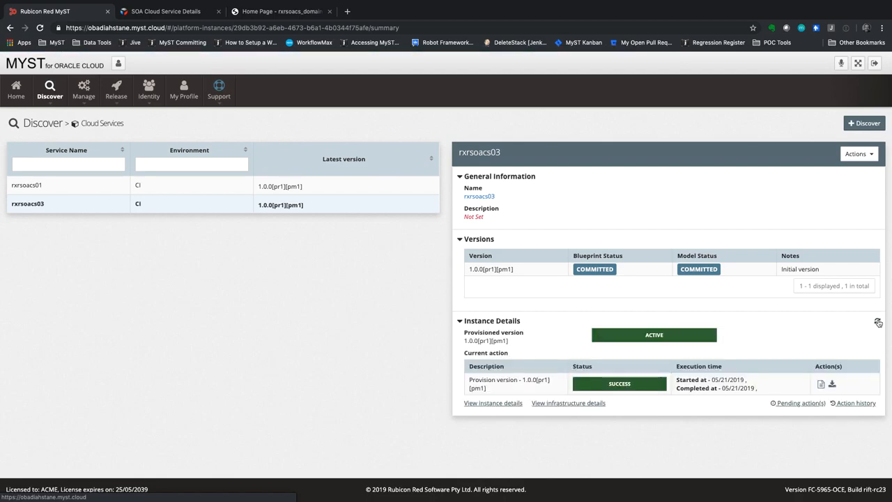
click(853, 155)
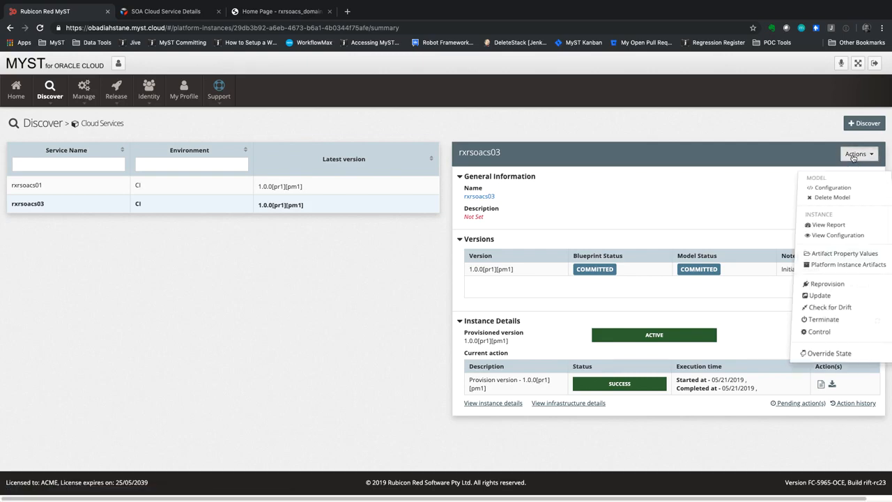
Step: Run Check For Drift on rxrsoacs03 and refresh until it moves from PENDING to SUCCESS
click(845, 304)
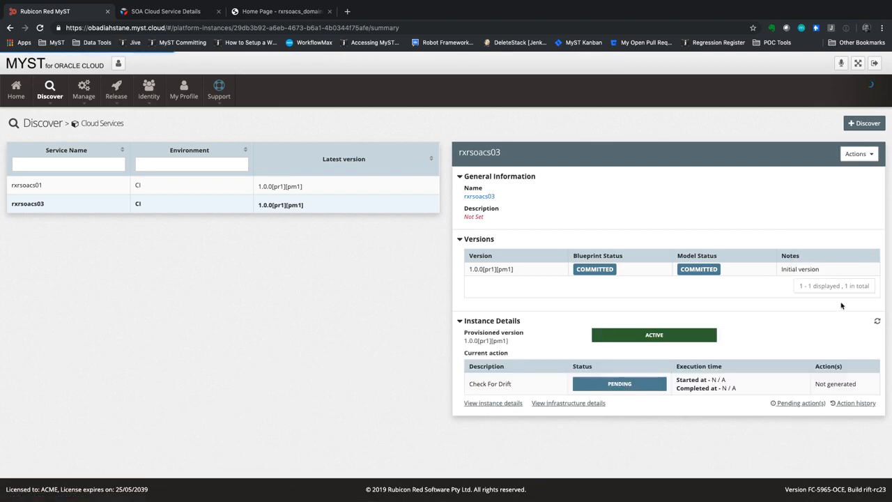
click(877, 321)
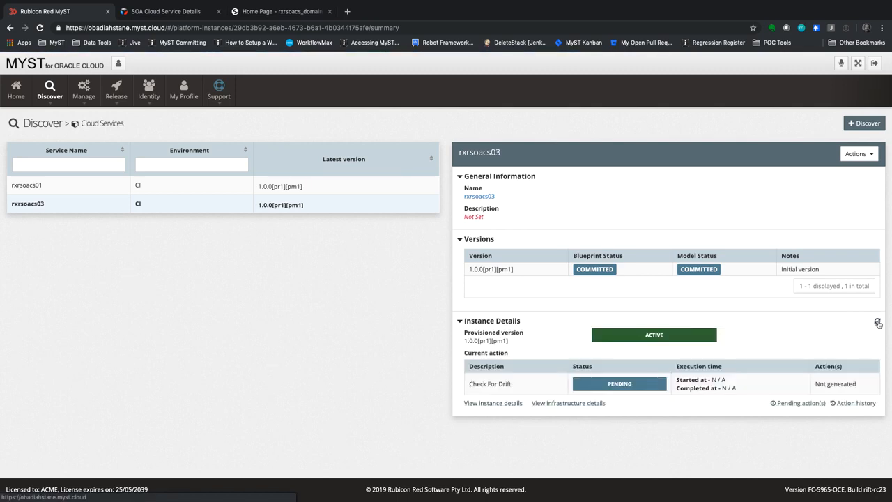
click(877, 322)
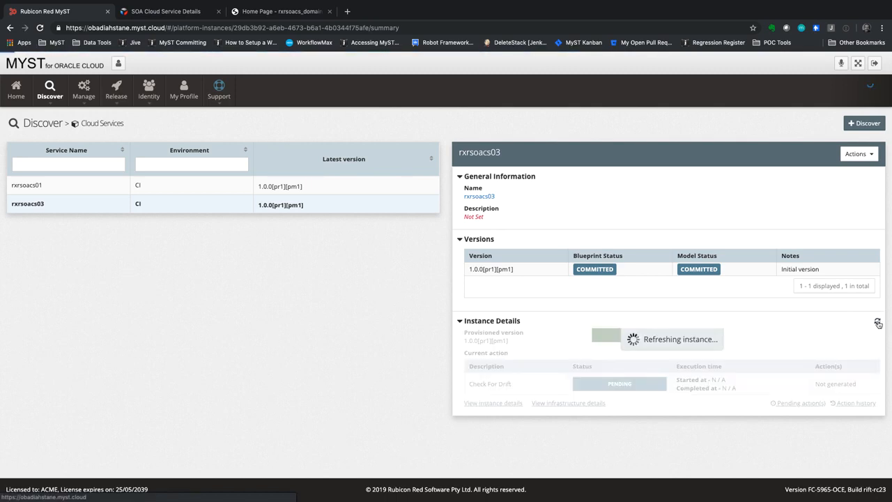
click(877, 322)
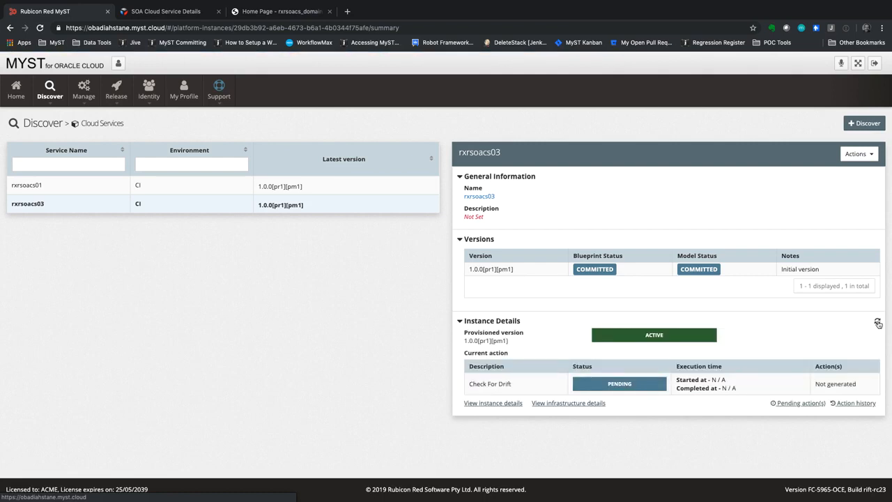
click(877, 322)
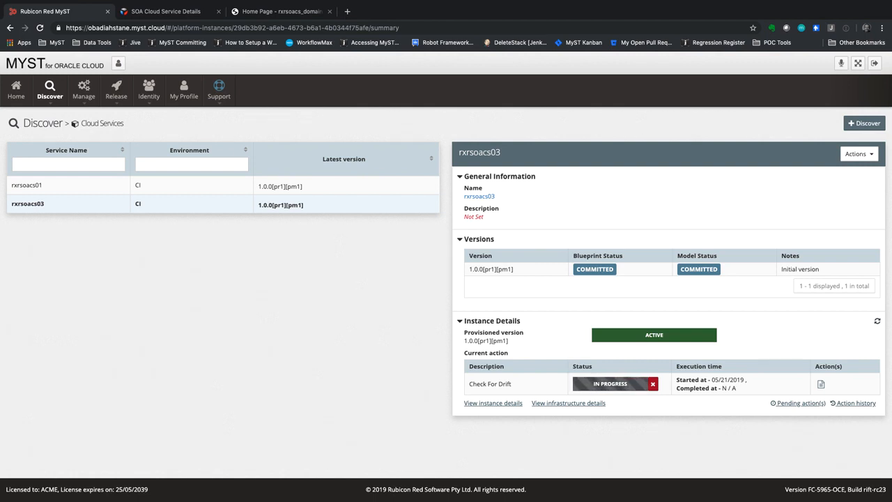
click(878, 321)
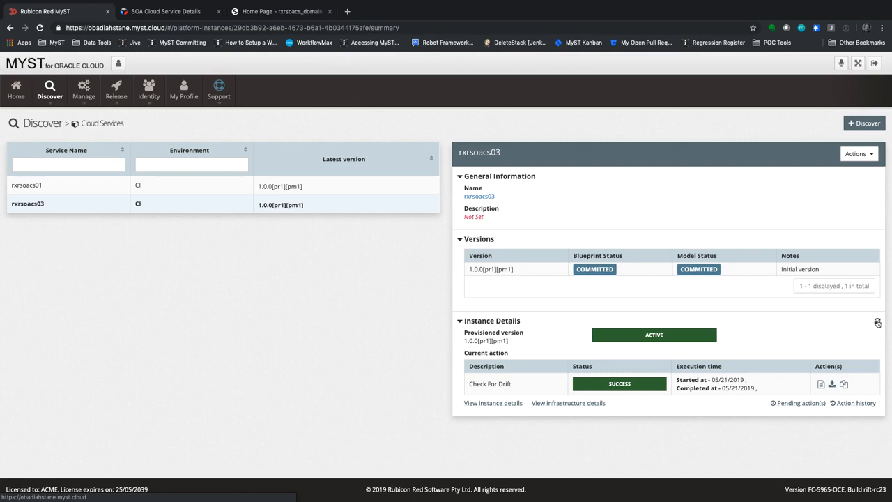
click(843, 383)
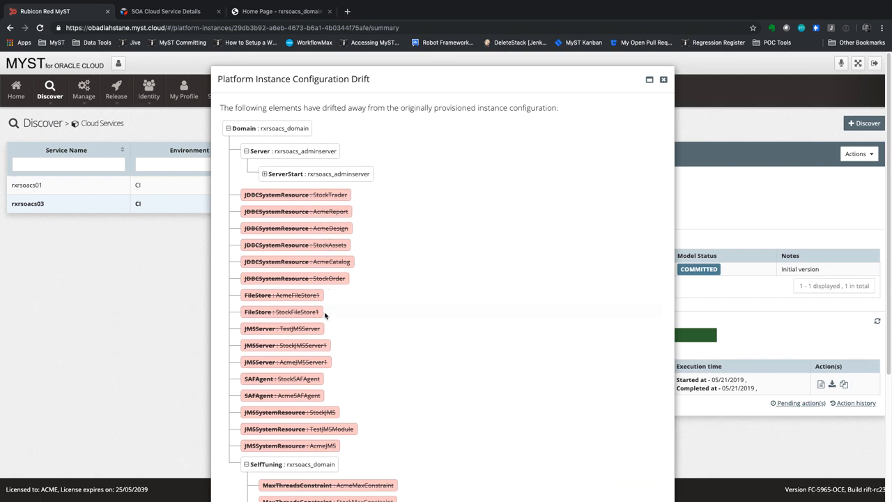
scroll(324, 315, down, 2)
scroll(325, 315, down, 4)
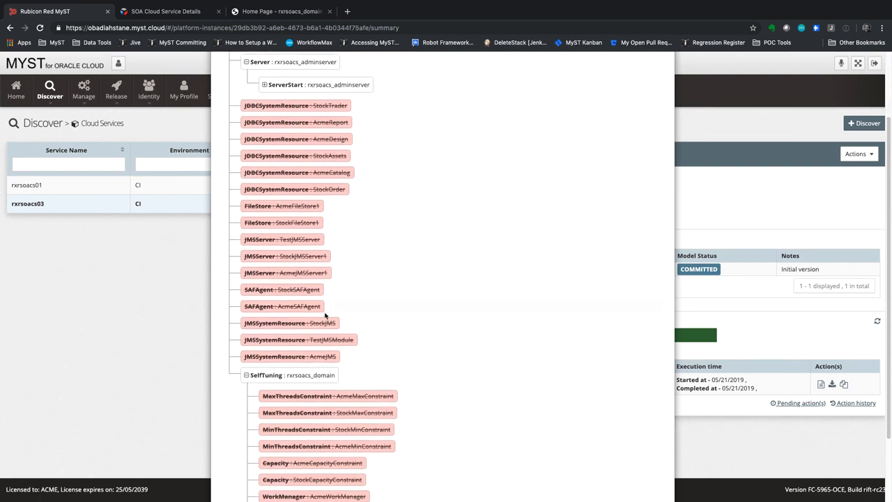
scroll(324, 314, down, 3)
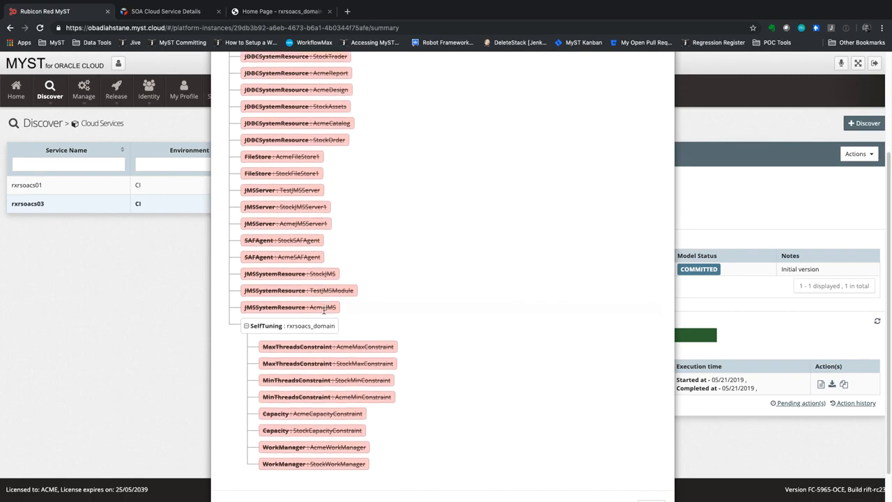
click(650, 471)
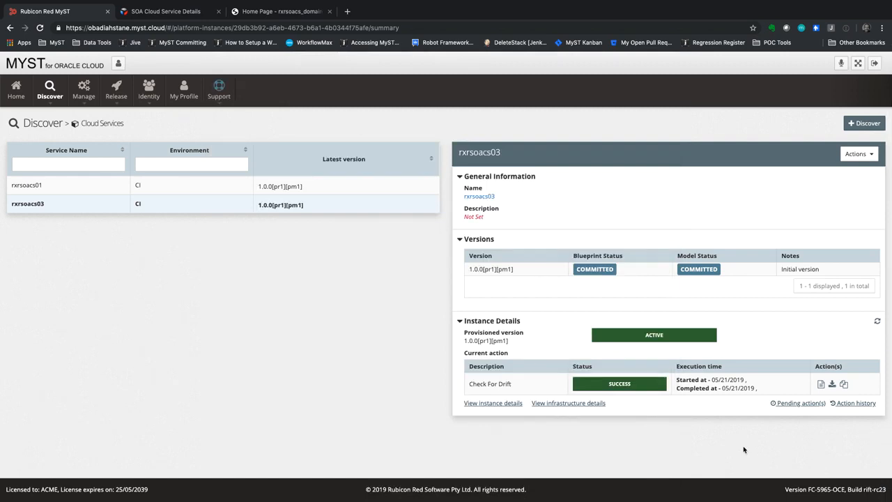
Step: Launch a dry-run update of rxrsoacs03 to version 1.0.0[pr1][pm1]
click(856, 154)
click(826, 295)
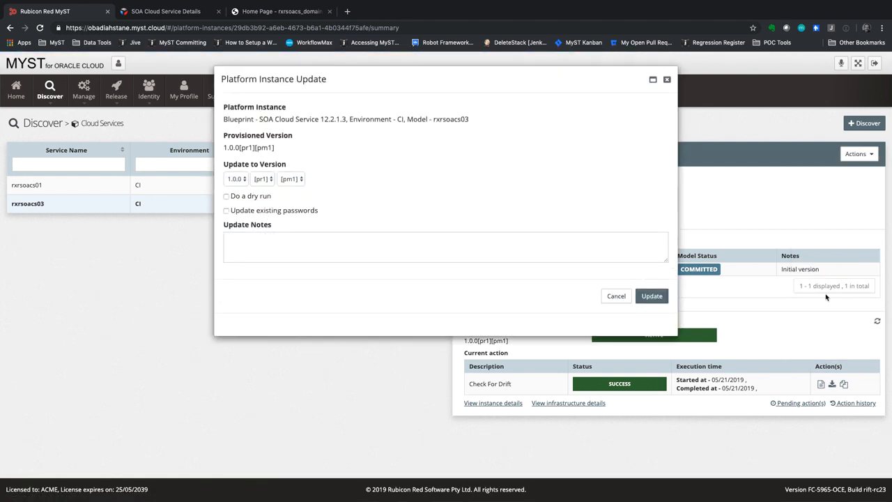
click(227, 197)
click(652, 296)
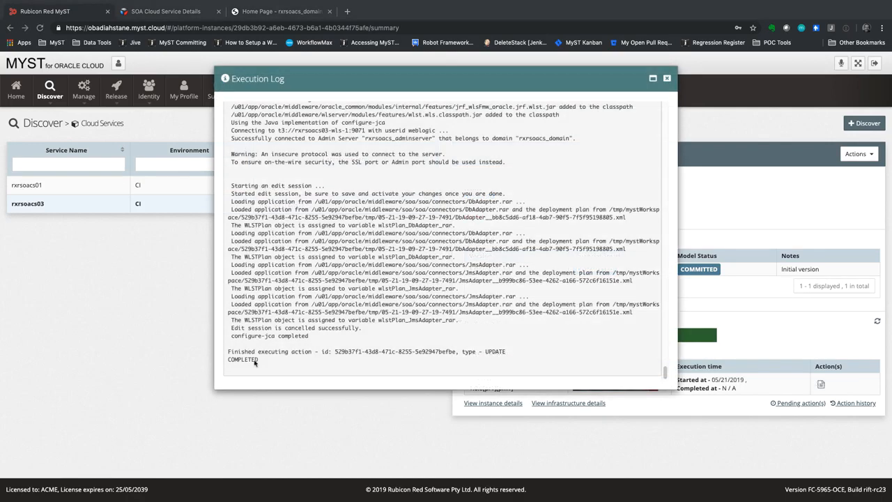
Step: Highlight the 'Dry Run Complete. No changes were activated.' log line, then close the execution log
scroll(258, 325, up, 10)
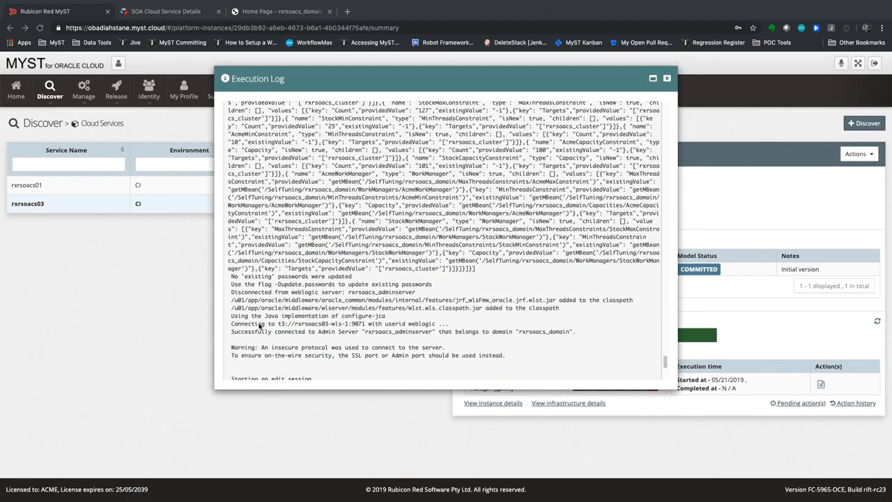
scroll(258, 325, up, 10)
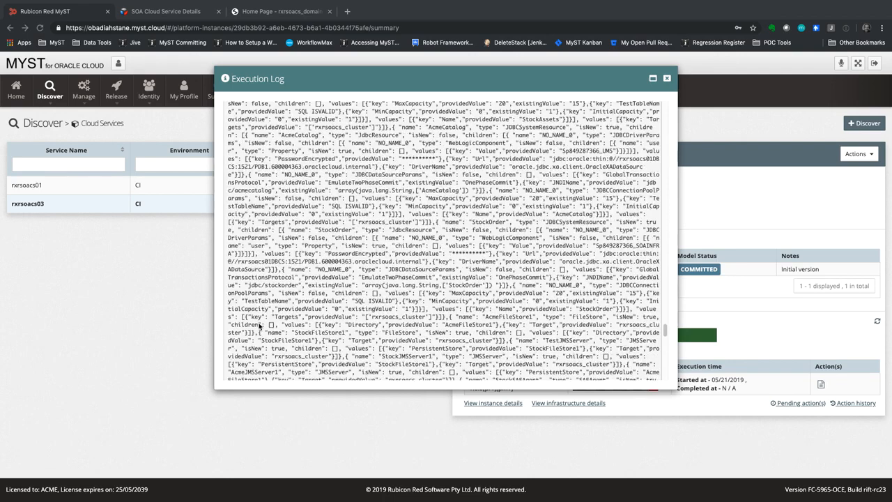
scroll(259, 325, up, 10)
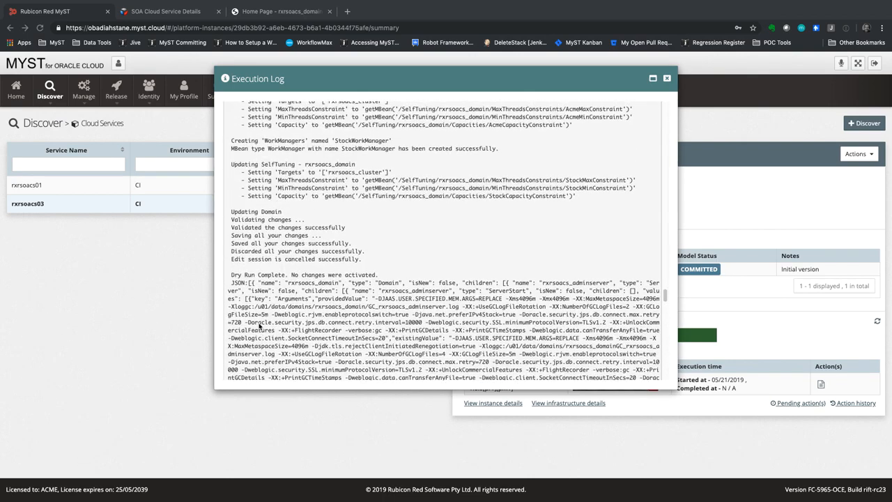
click(231, 275)
drag(231, 275, 421, 276)
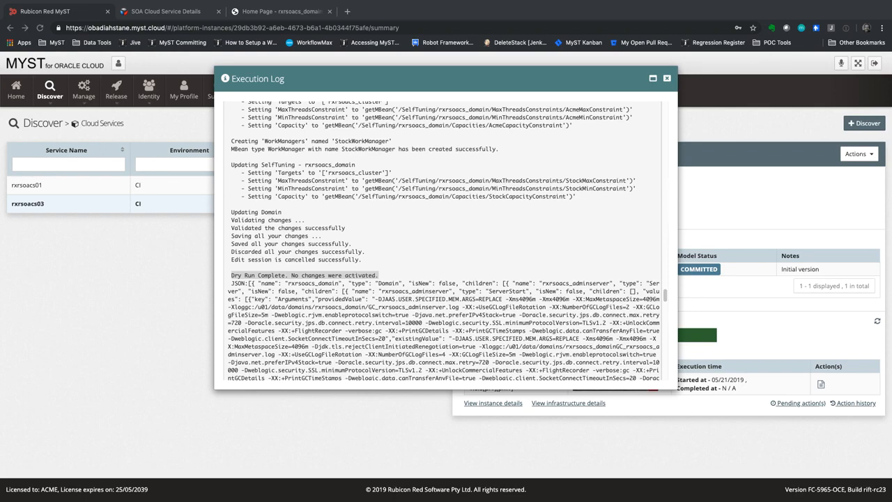
click(669, 80)
click(669, 80)
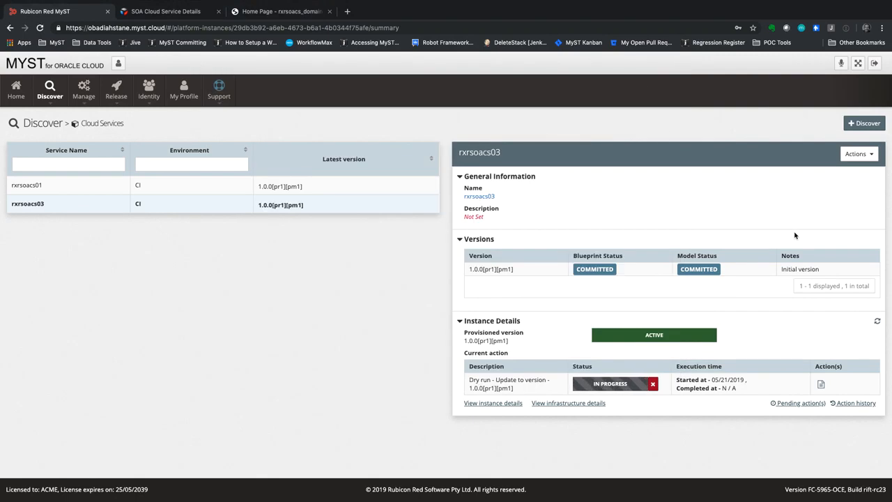
Step: Run a real update of rxrsoacs03 to version 1.0.0[pr1][pm2] with dry run unticked
click(877, 322)
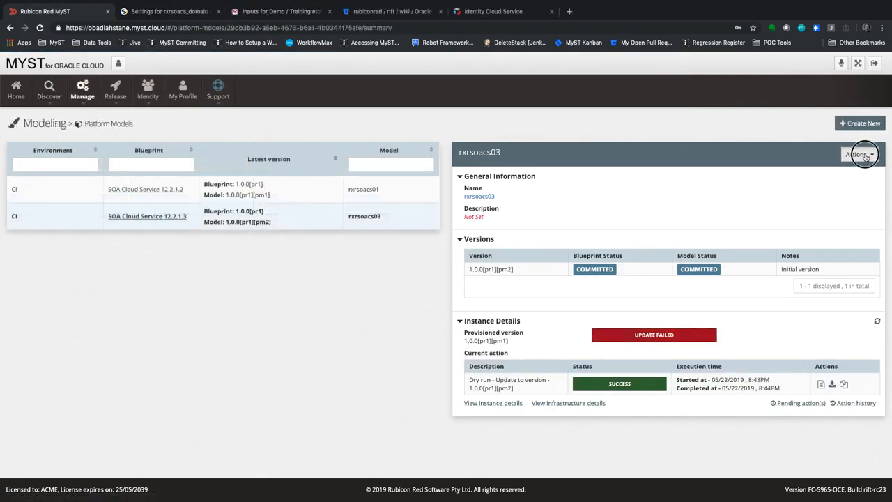
click(857, 154)
click(802, 287)
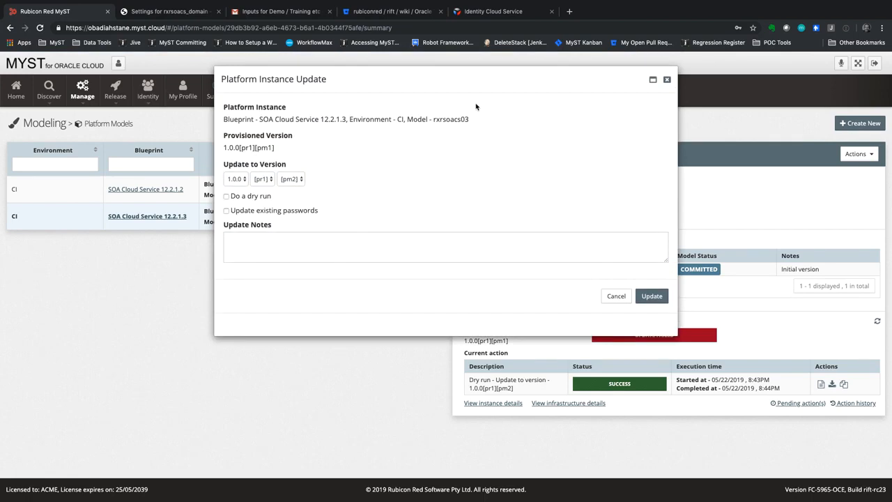
click(651, 298)
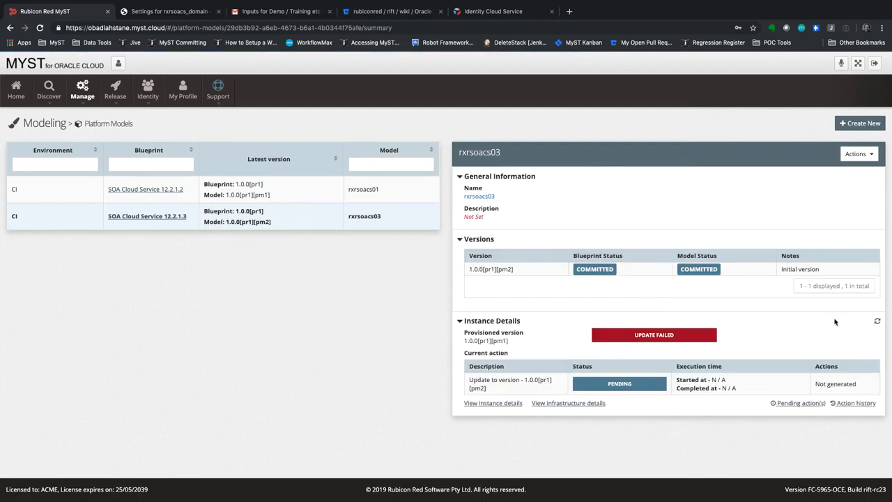
Step: Close the update's execution log and refresh until the update shows SUCCESS
click(878, 323)
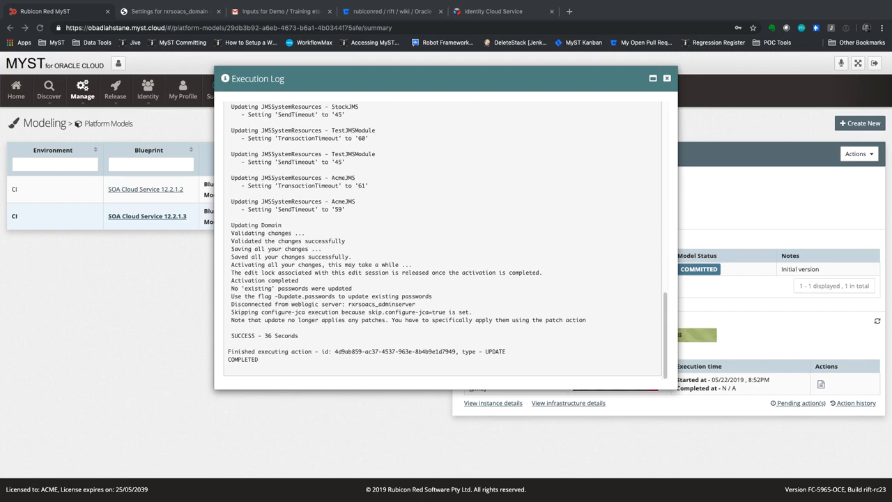
click(666, 79)
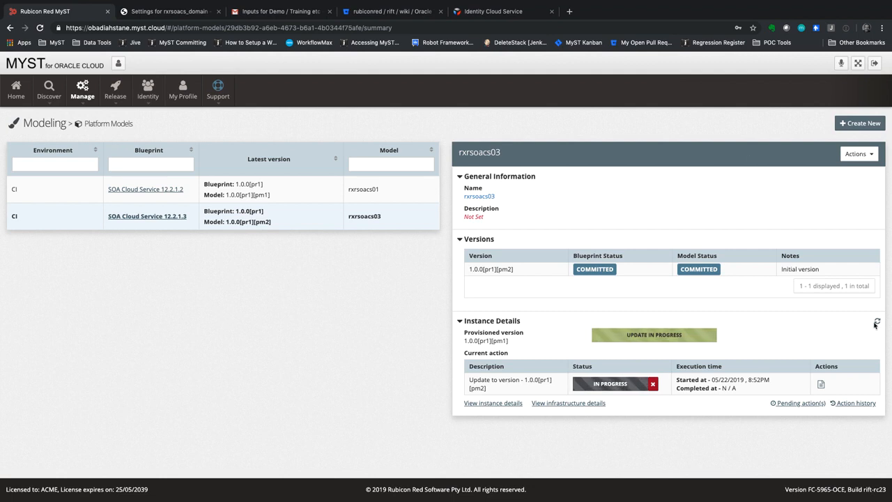
click(877, 322)
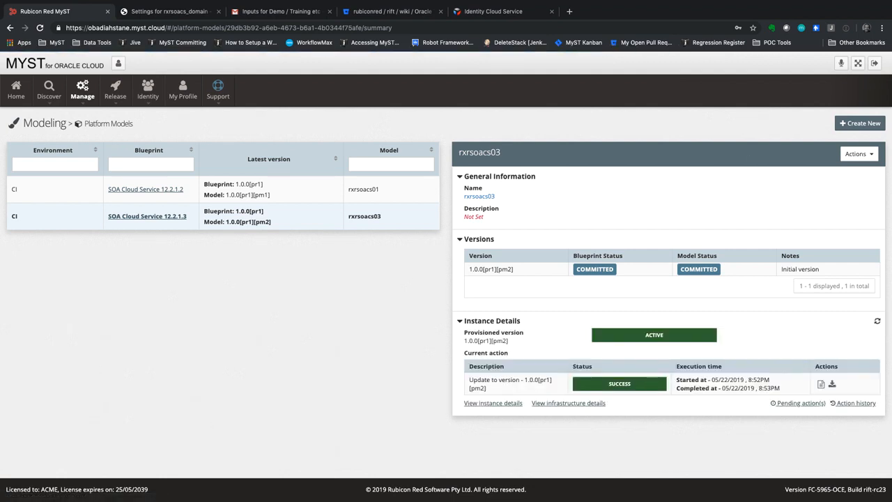
mouse_move(262, 4)
click(159, 12)
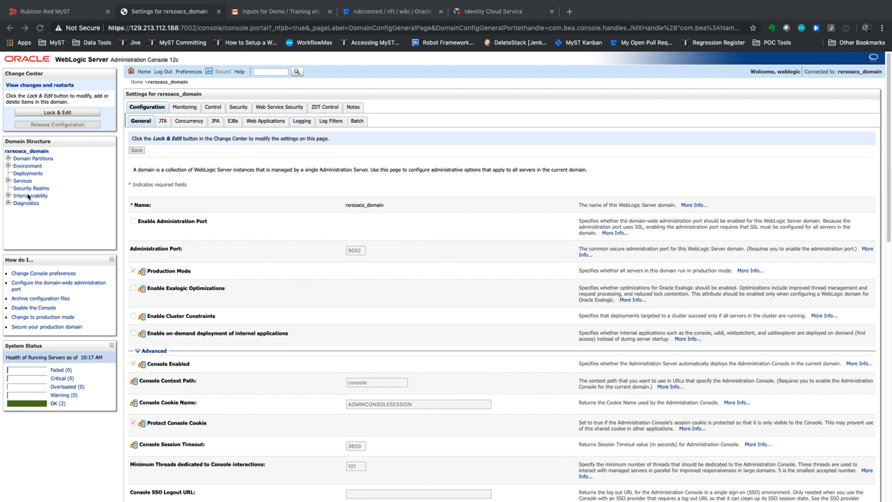
click(8, 182)
click(8, 182)
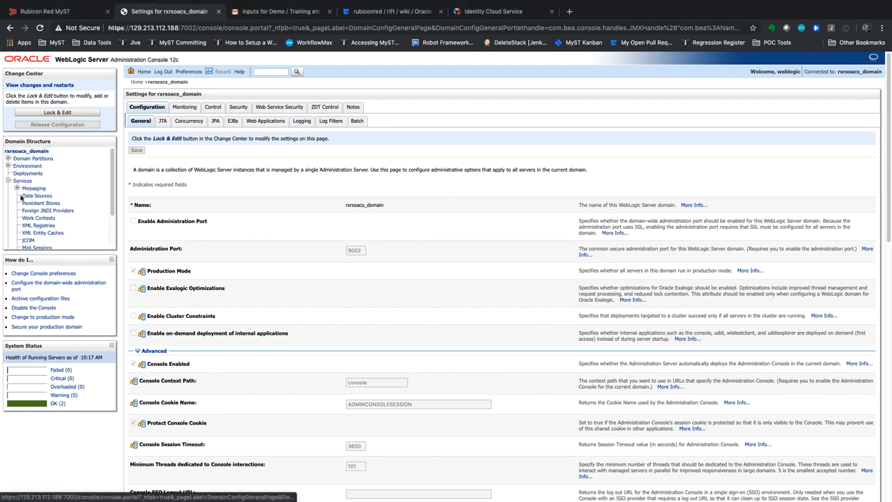
click(35, 196)
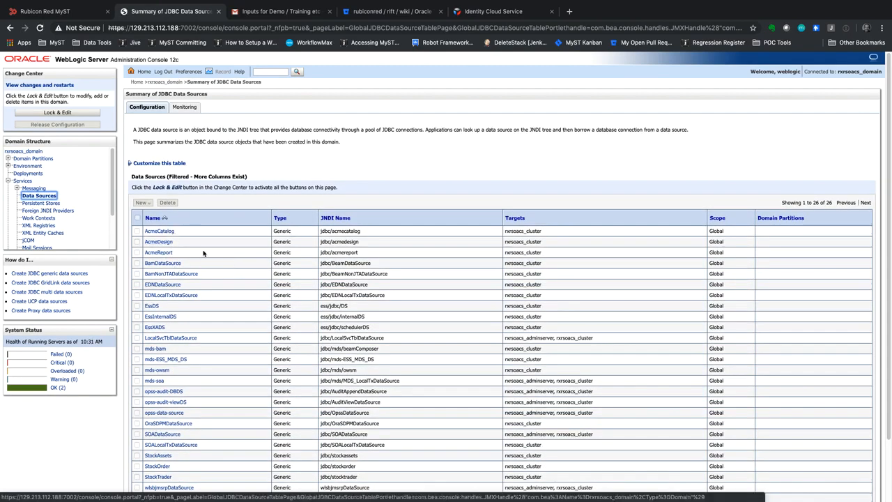
click(28, 189)
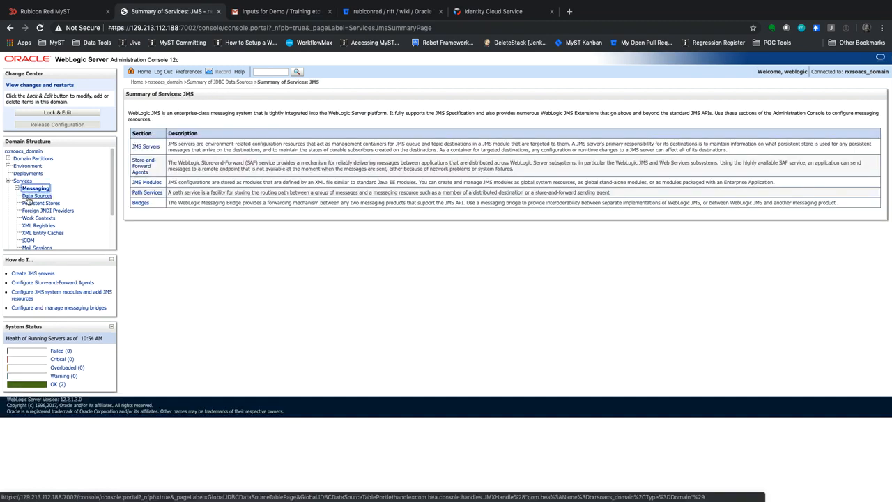
click(16, 189)
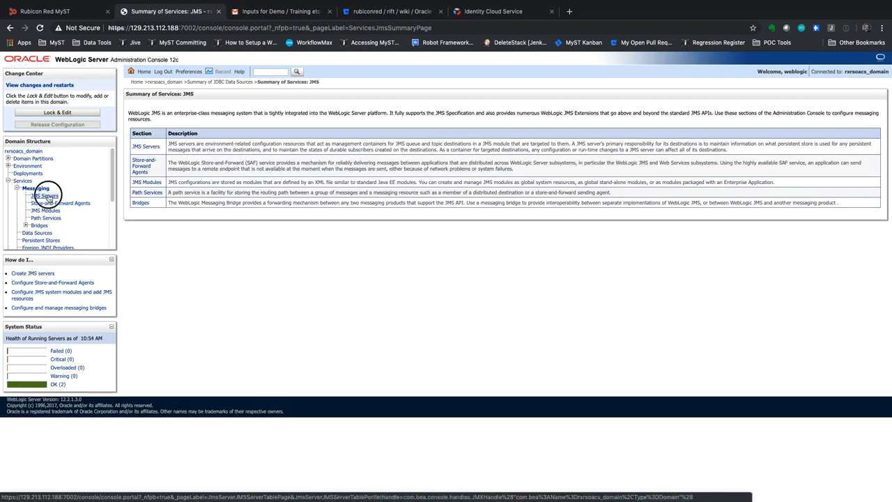
click(43, 196)
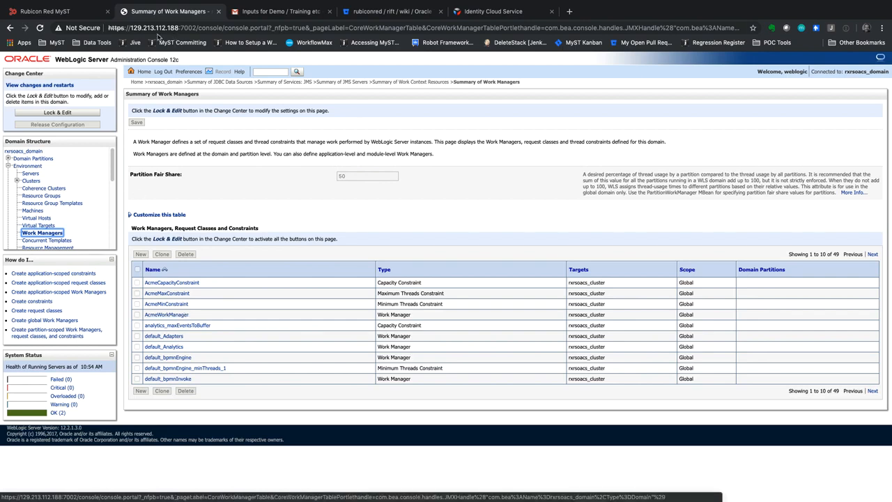
click(45, 11)
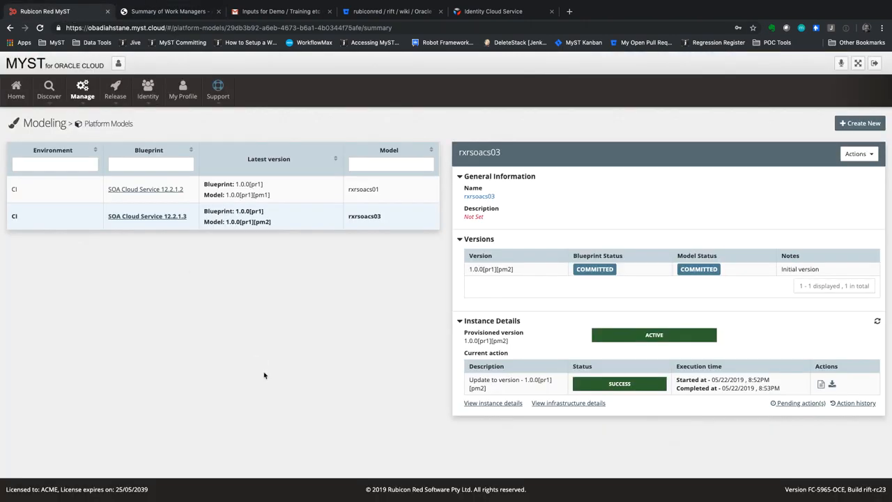